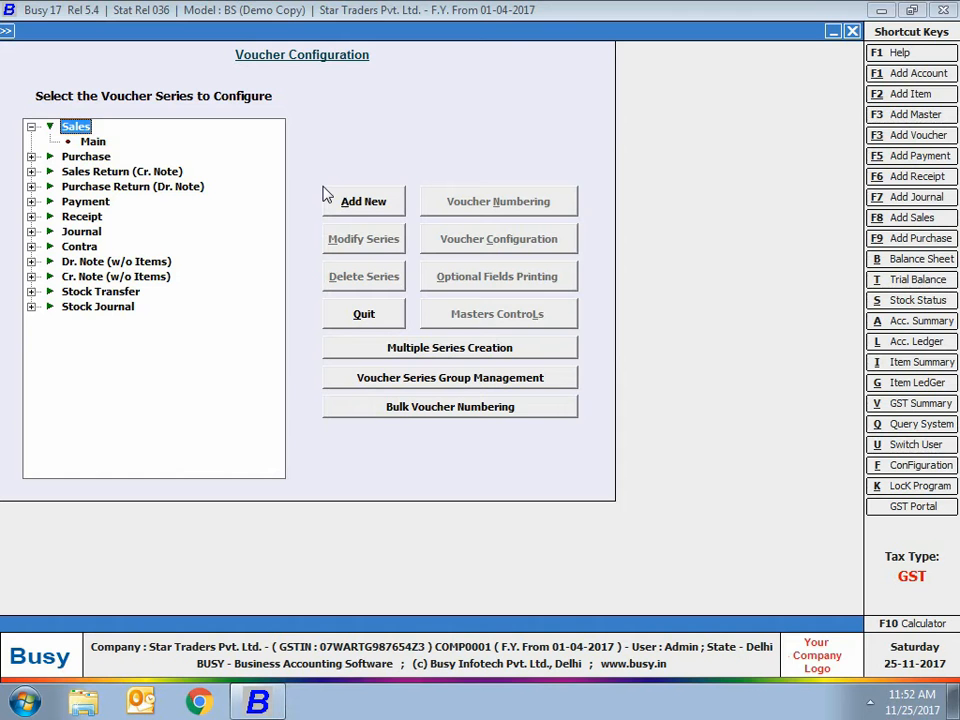
Add a new Sales voucher series named GST and save it.
left_click(364, 202)
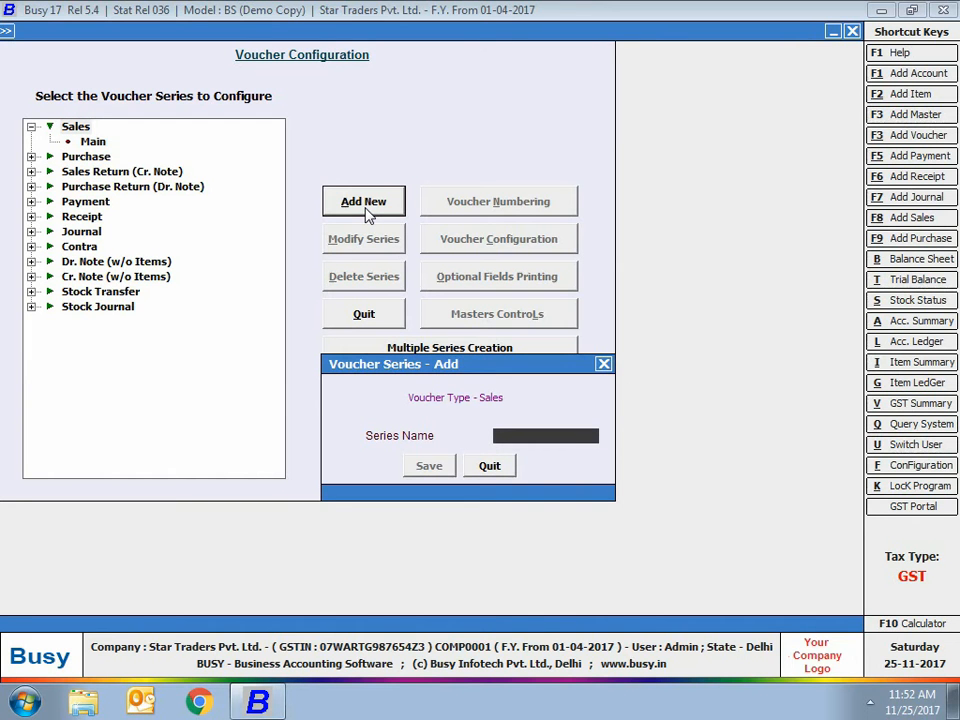
type("GST")
key("Return")
key("Return")
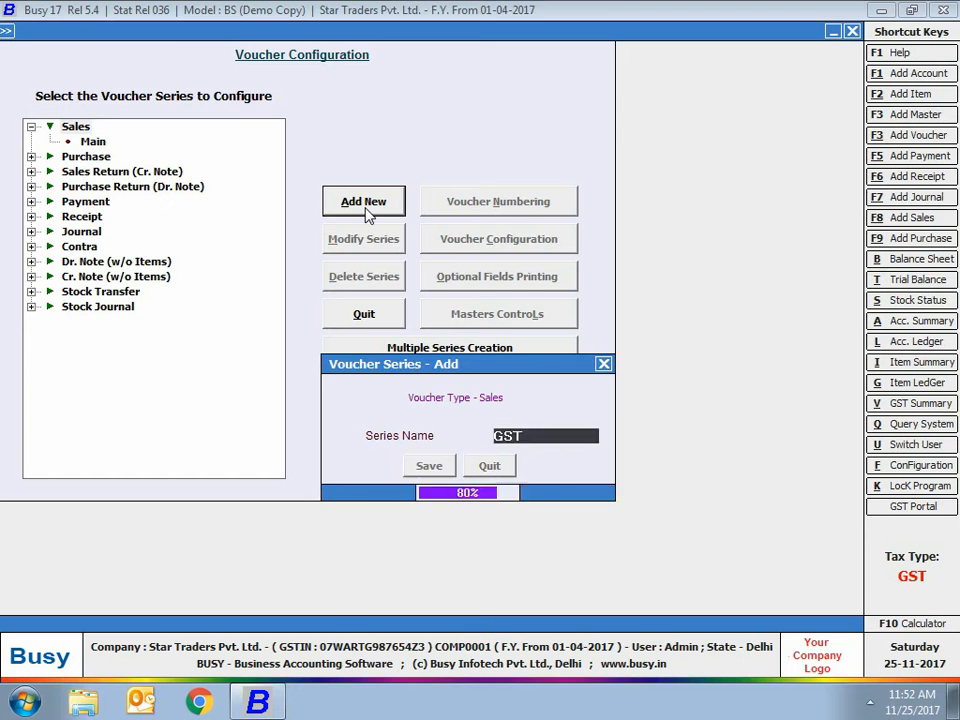
View the voucher numbering settings of the GST sales series, leaving them without saving.
left_click(89, 157)
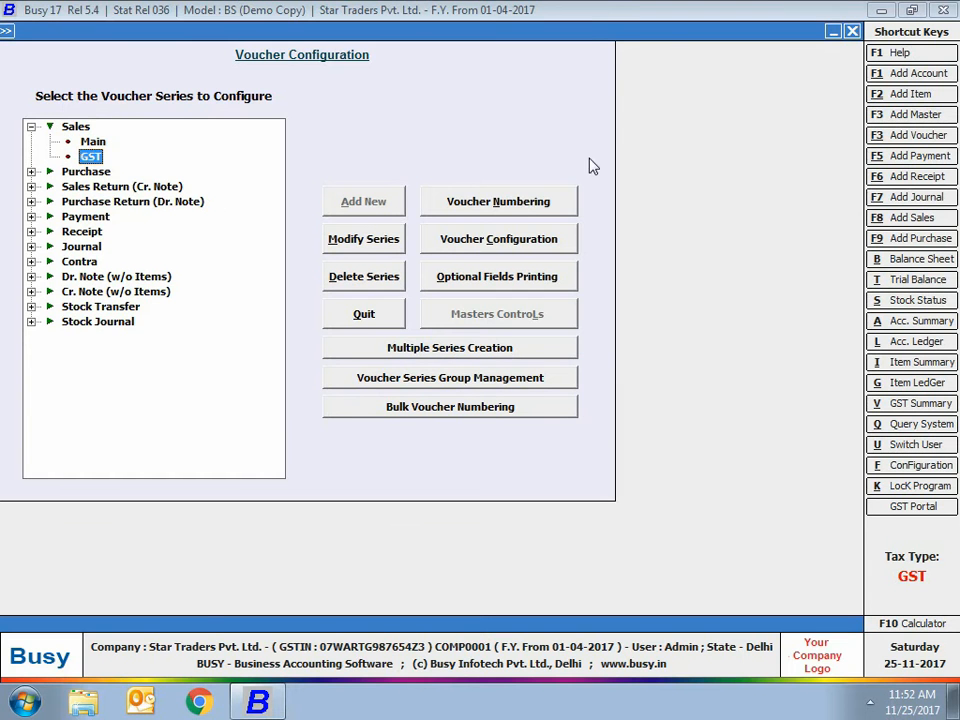
left_click(512, 199)
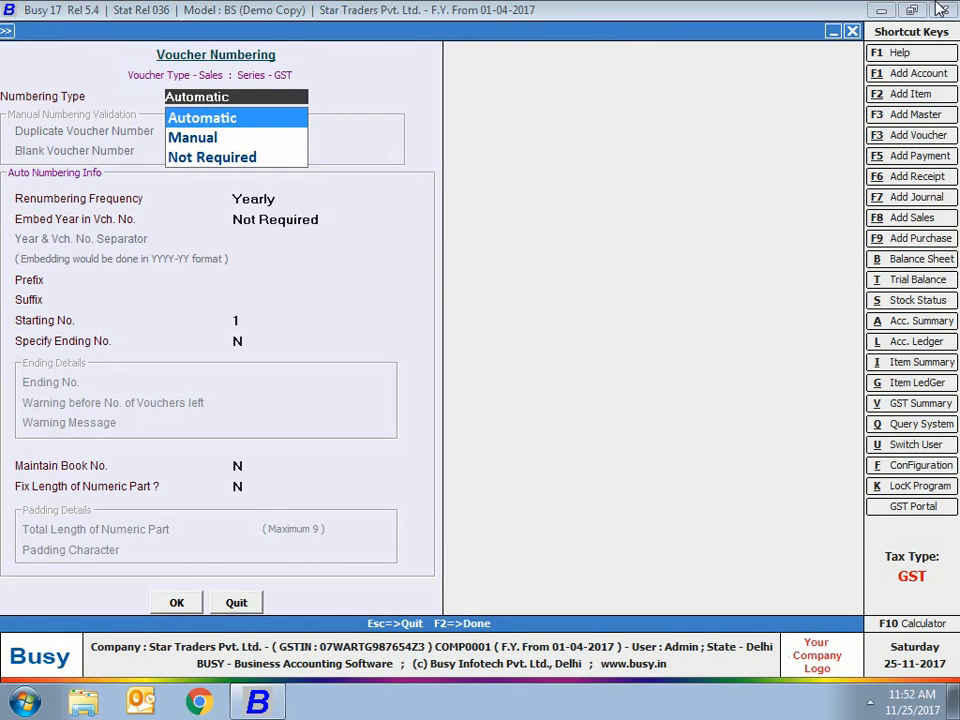
left_click(852, 31)
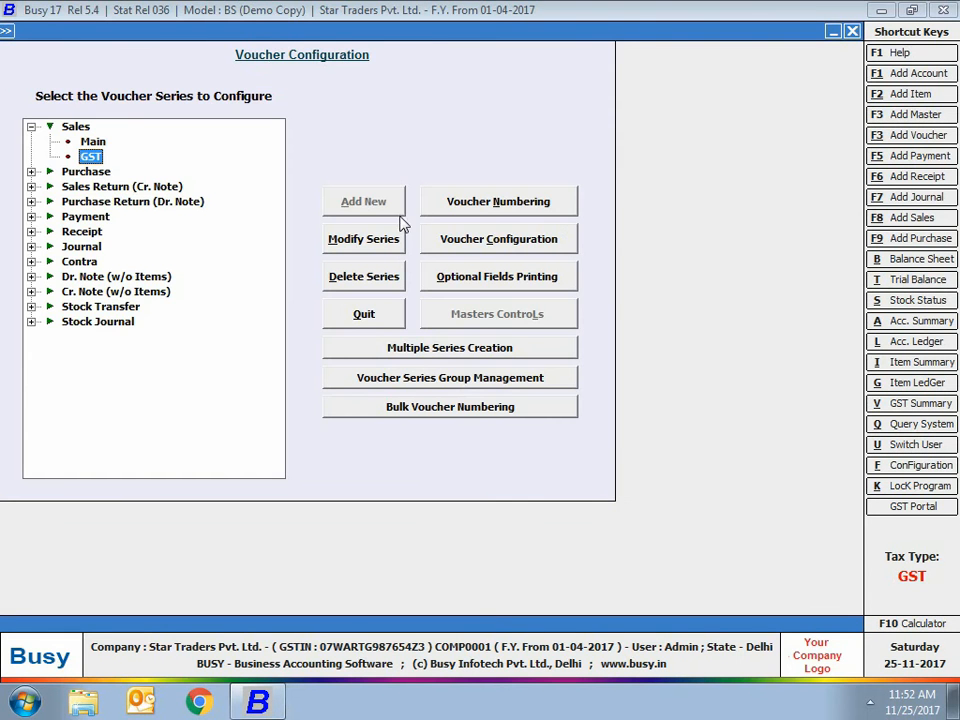
In the GST series' voucher configuration, set 2 optional fields and define the first as Membership No, type Text, with Maintain Master Database set to Y.
left_click(462, 252)
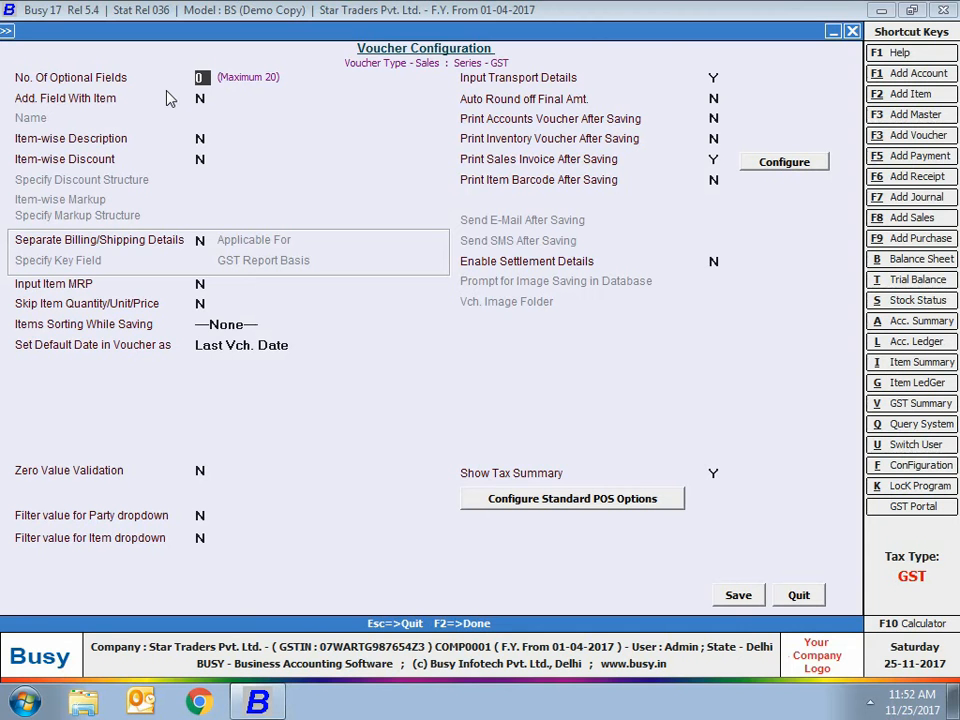
type("2")
key("Return")
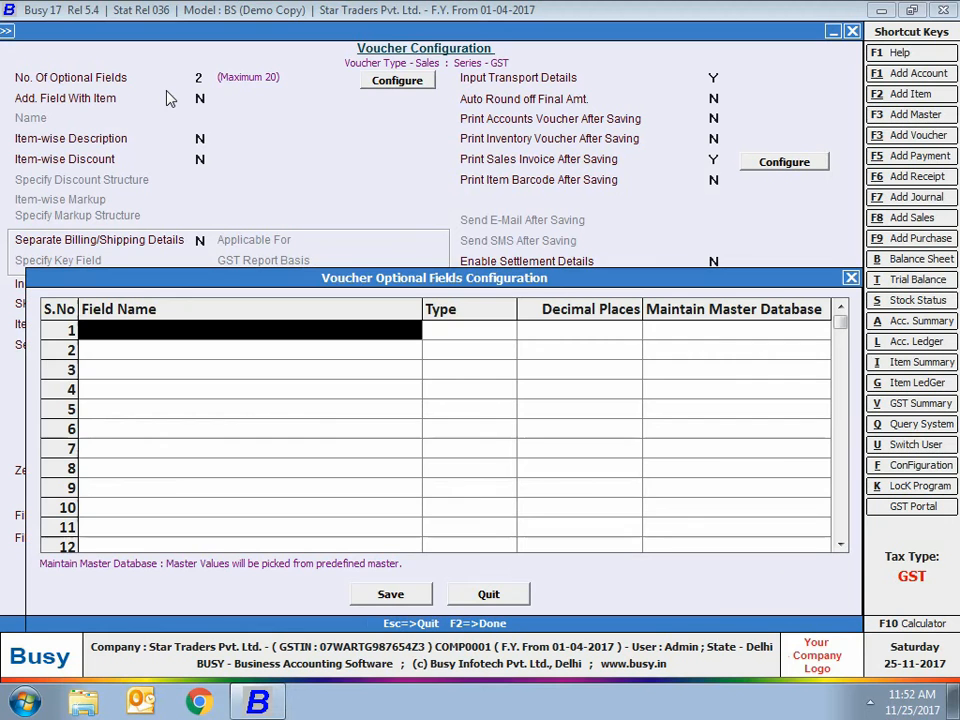
type("Membership No")
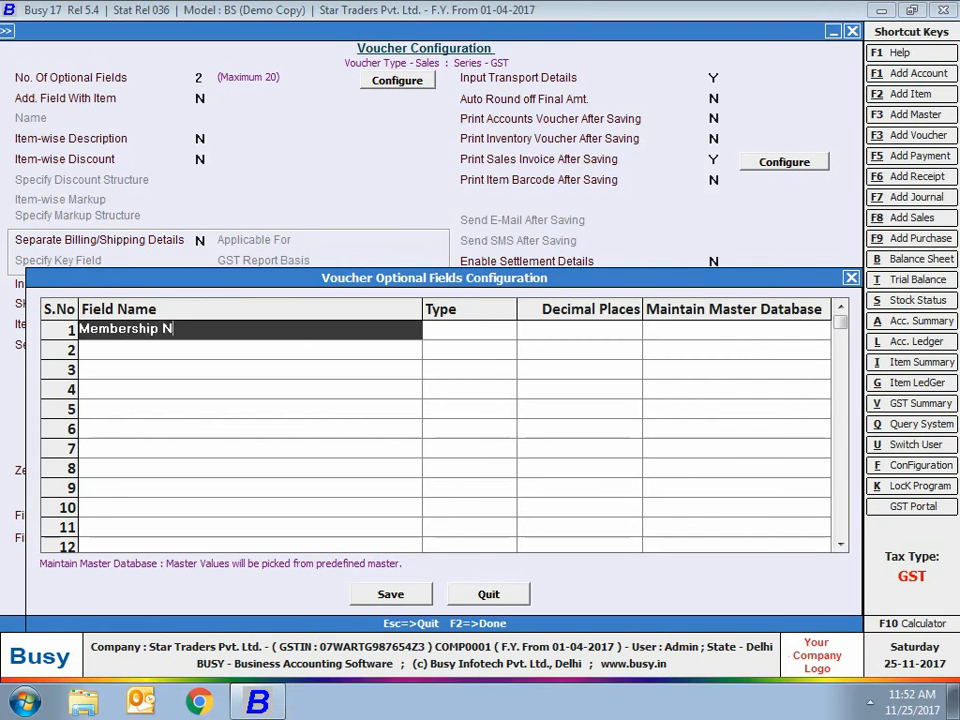
key("Return")
key("Return")
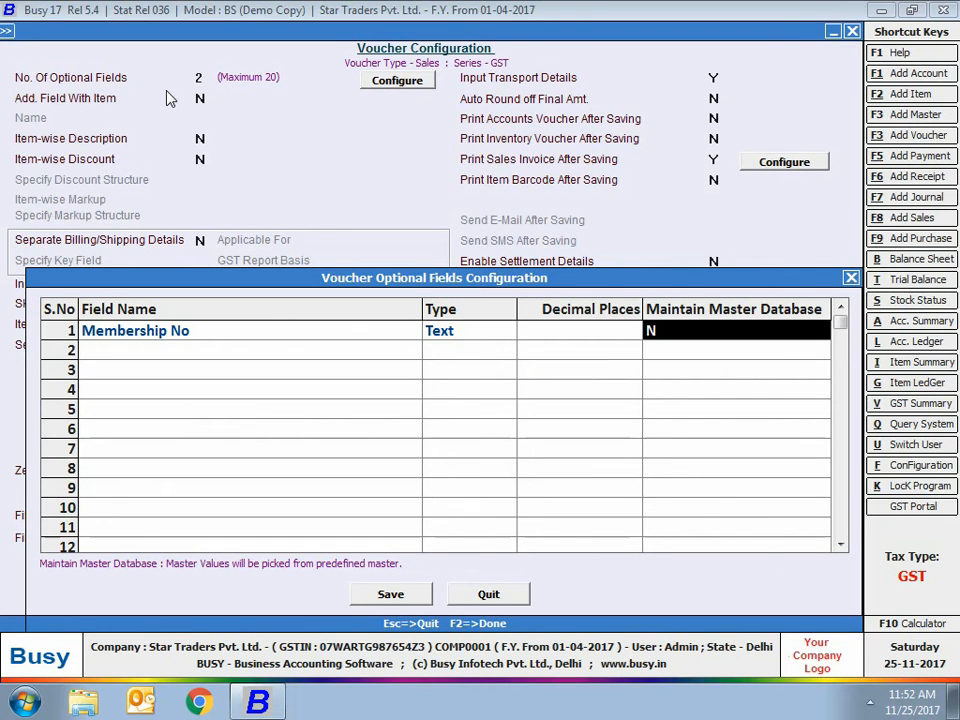
key("y")
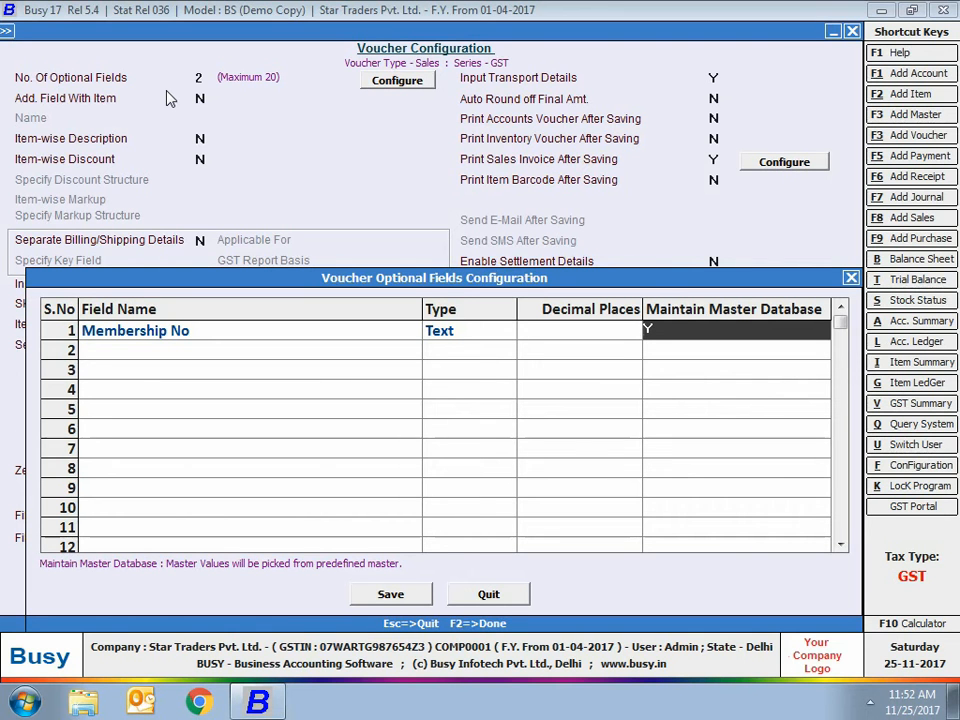
key("Return")
Define the second optional field as Bonus Points, type Numeric with 0 decimal places, and save the optional fields.
type("Bonus Points")
key("Return")
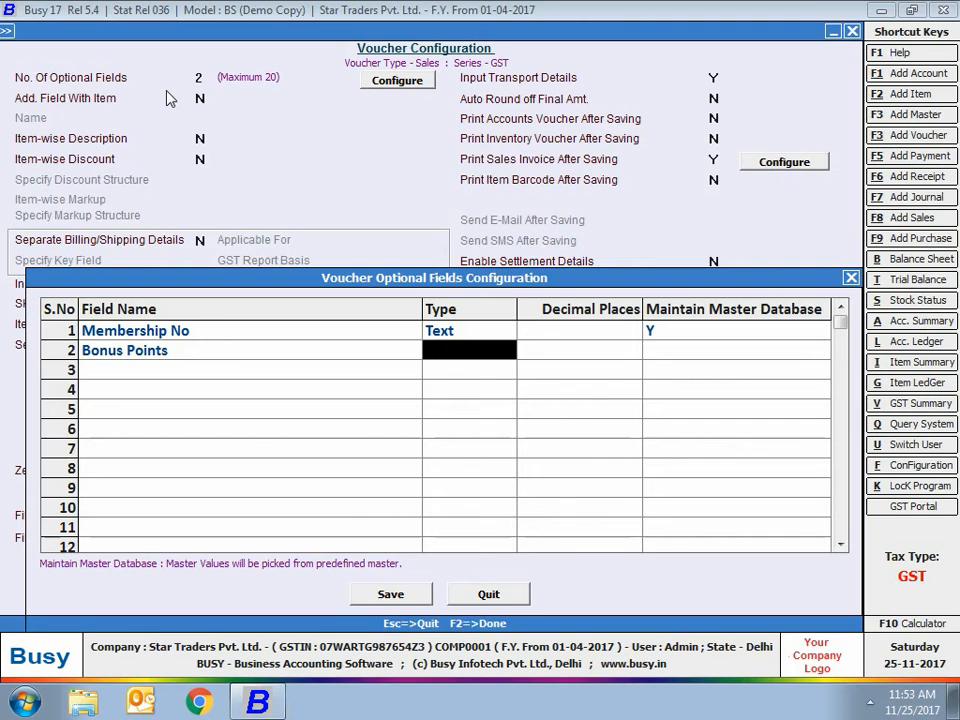
type("num")
key("Return")
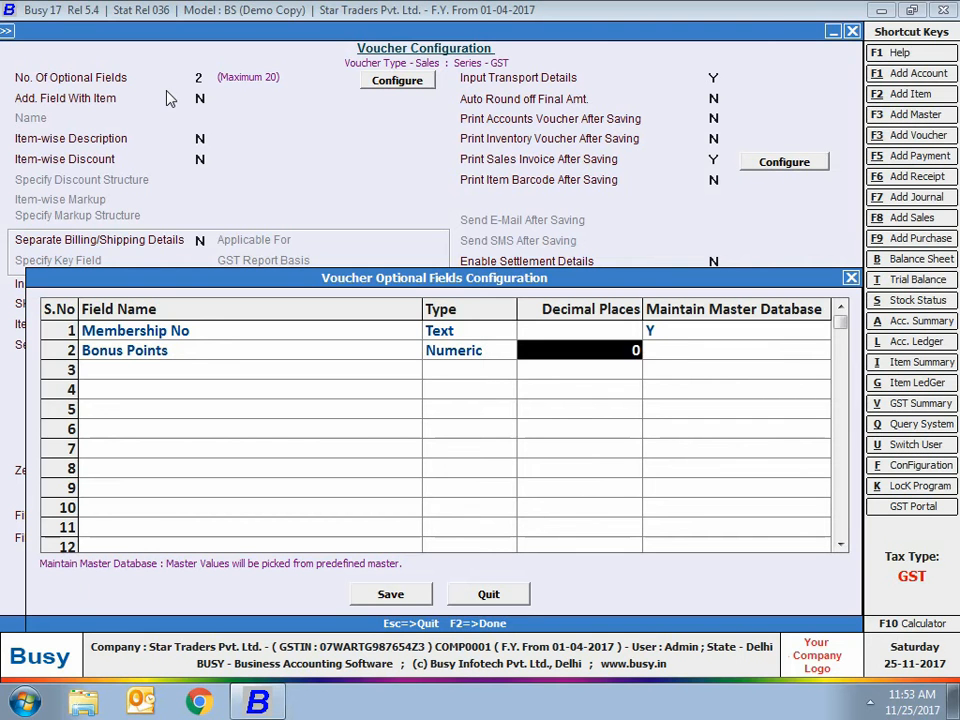
type("0")
key("Return")
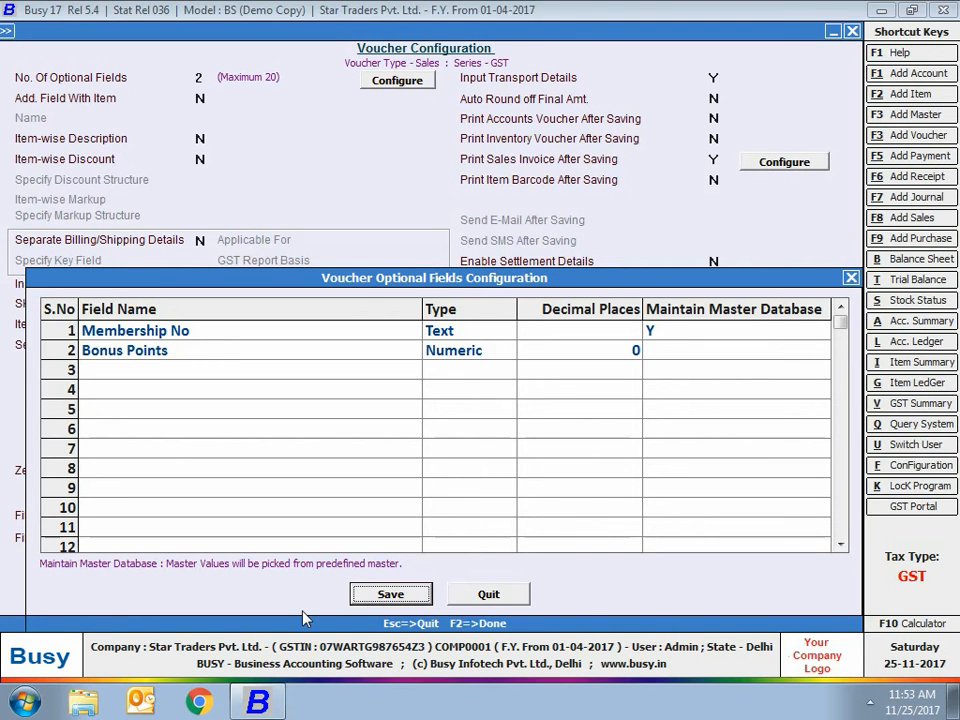
left_click(394, 593)
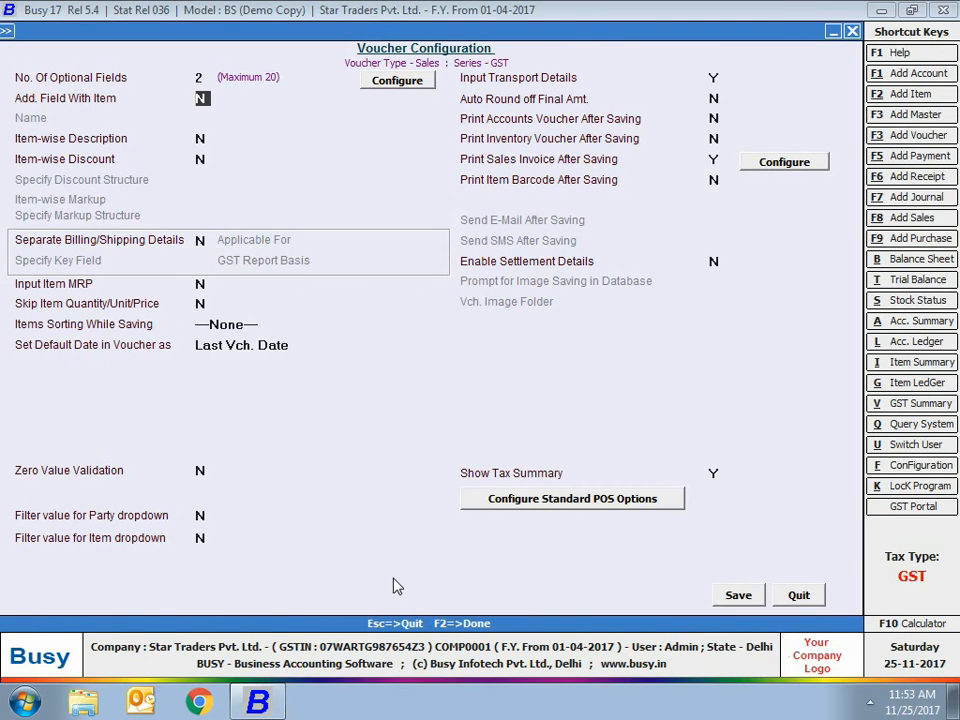
Enable the additional field with item and name it Extended Warranty.
key("y")
key("Return")
type("Extended War")
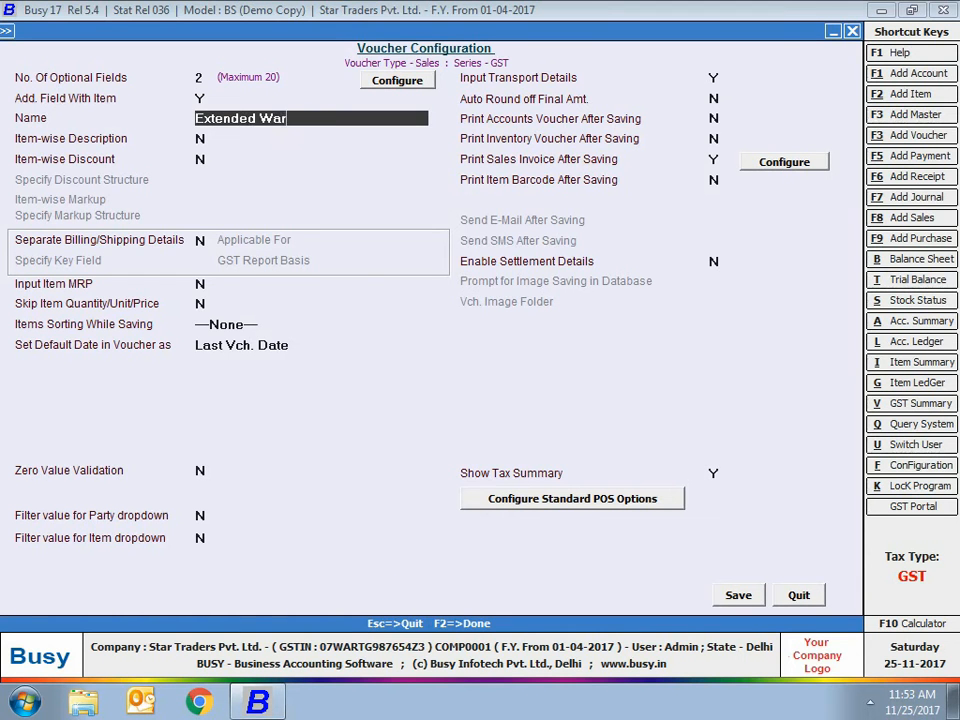
type("ranty")
key("Return")
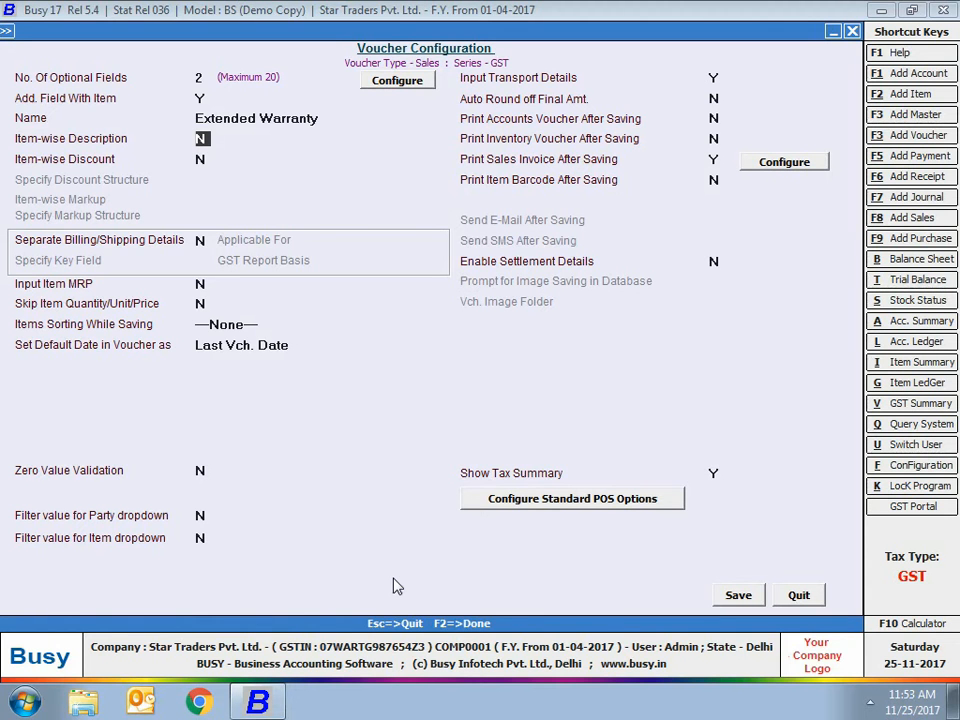
Enable item-wise description and title its four lines Color, Capacity, AMC and Special Offers.
key("y")
key("Return")
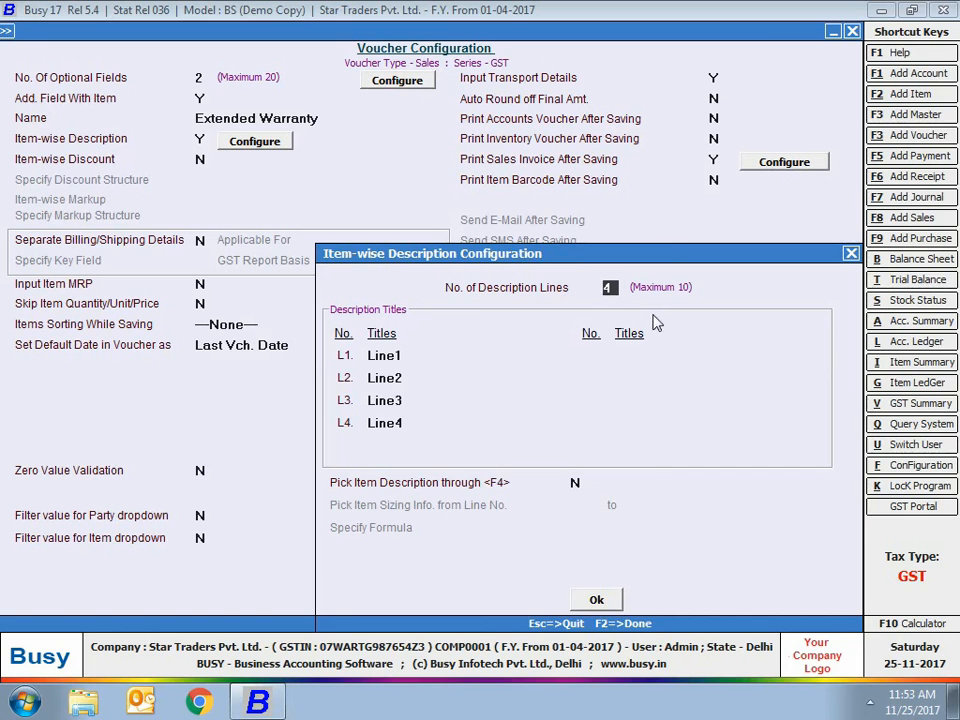
left_click(424, 358)
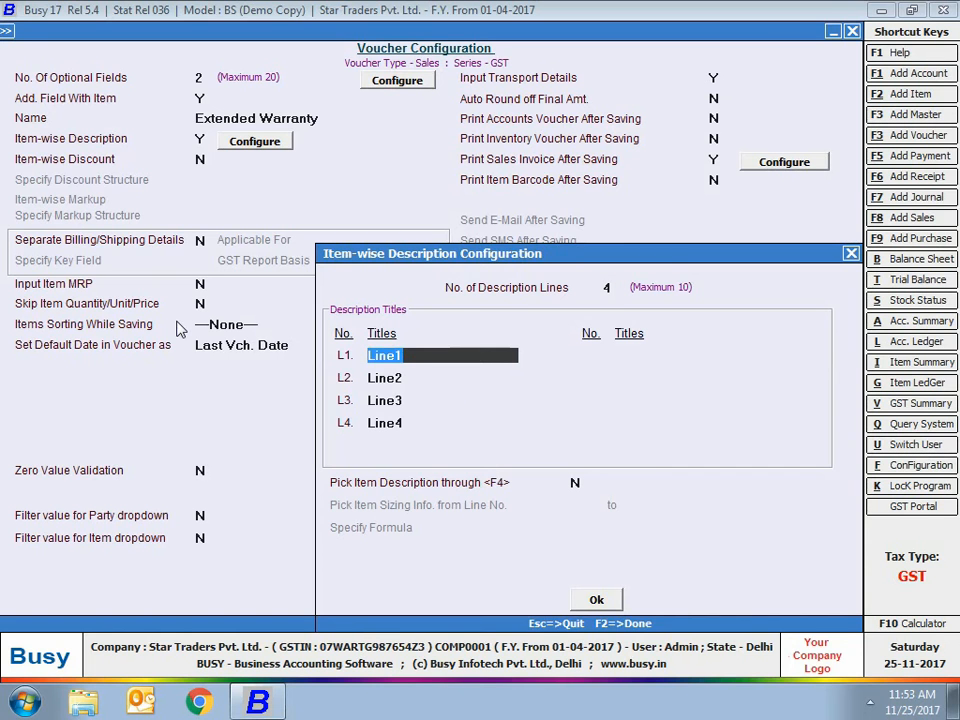
type("Color")
key("Return")
type("Capacity")
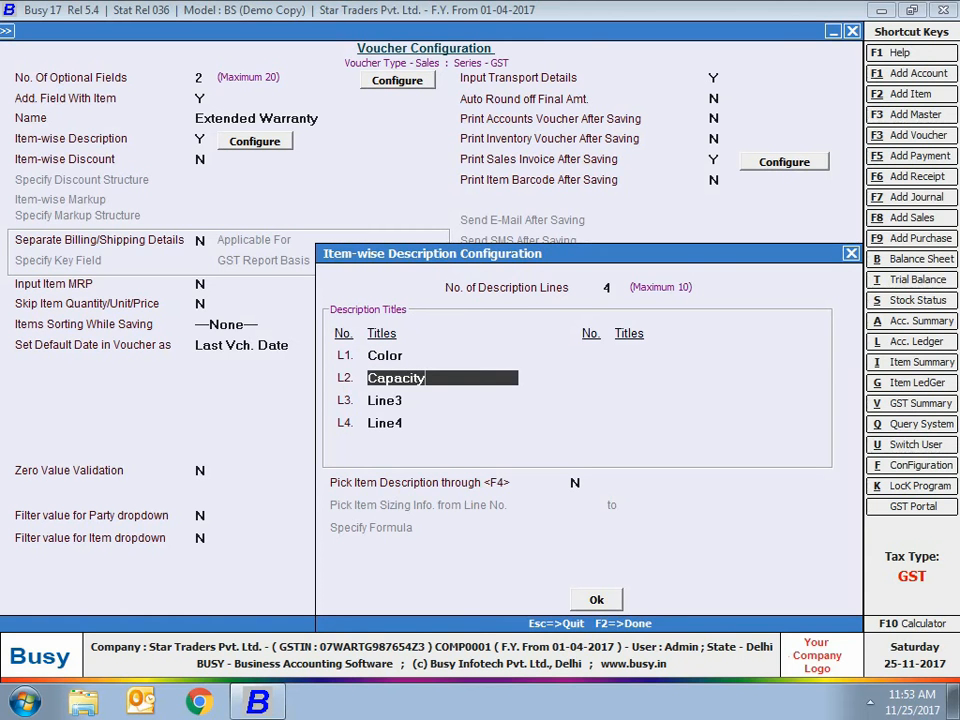
key("Return")
type("AMC")
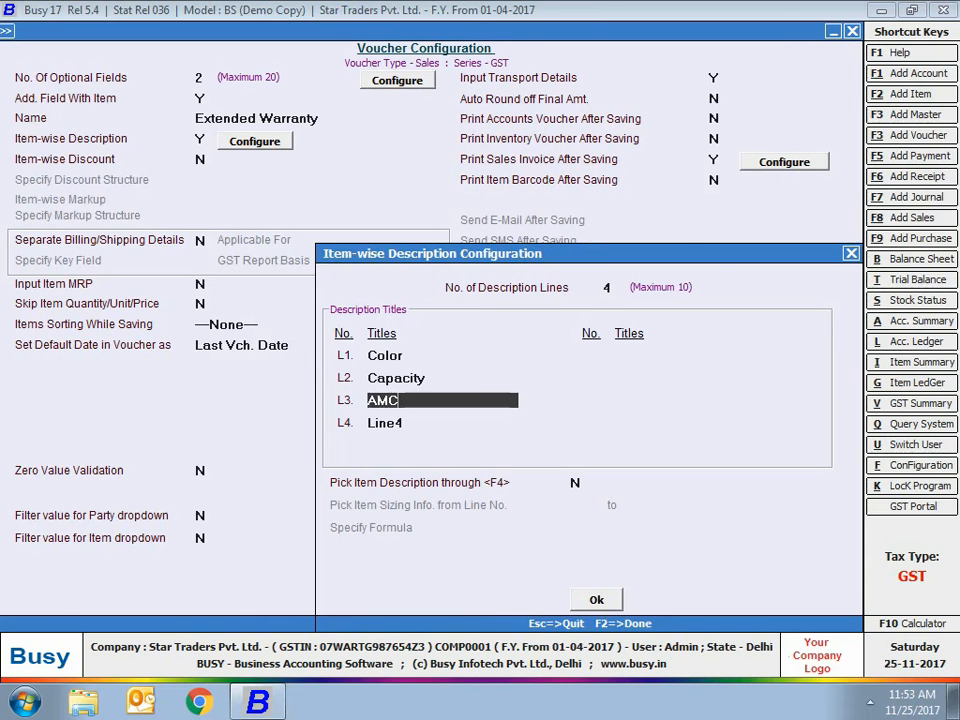
key("Return")
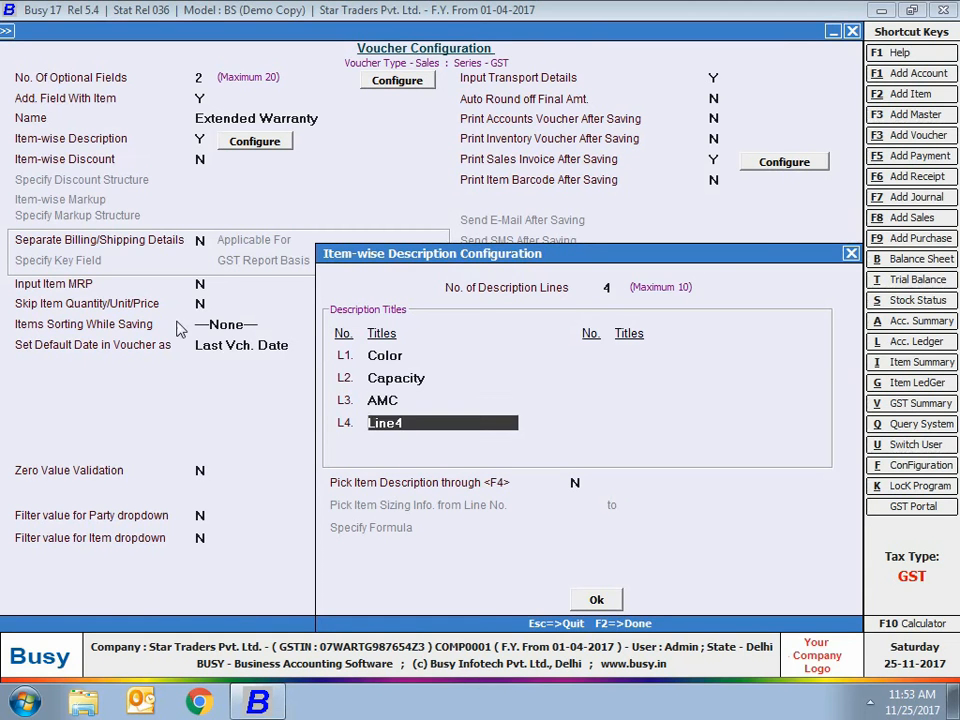
type("Special Offers")
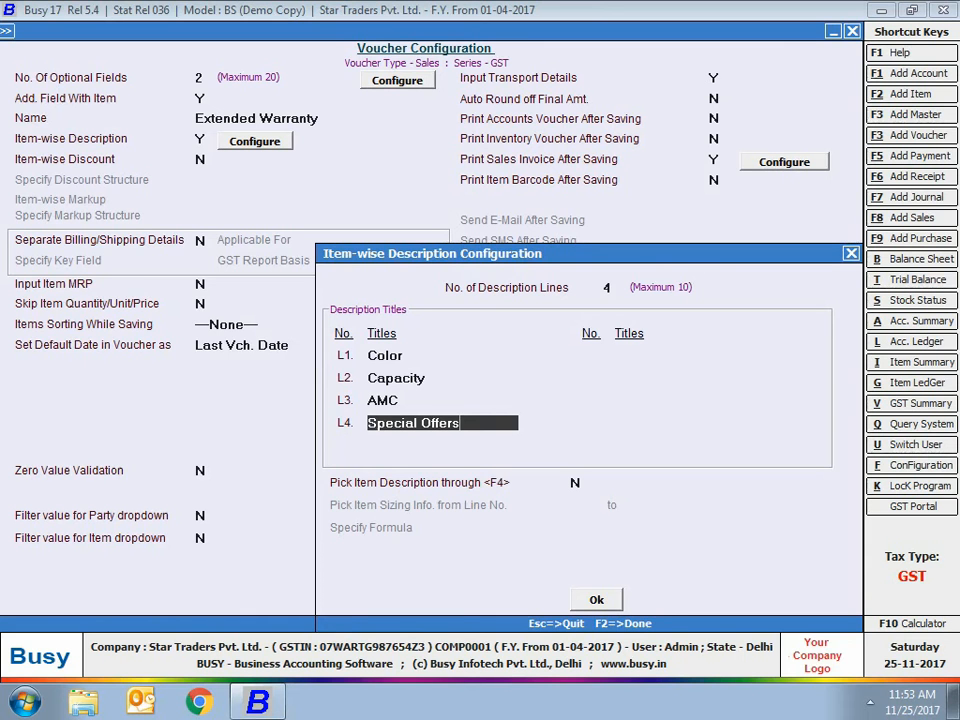
left_click(604, 607)
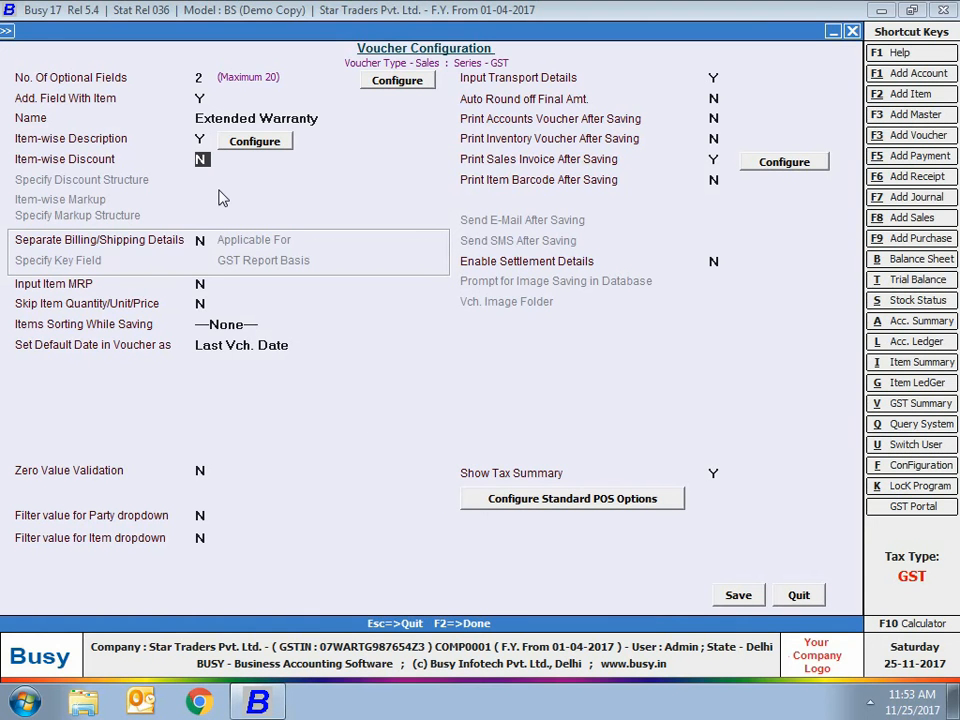
Enable item-wise discount with the structure Simple Discount, % of Price.
key("y")
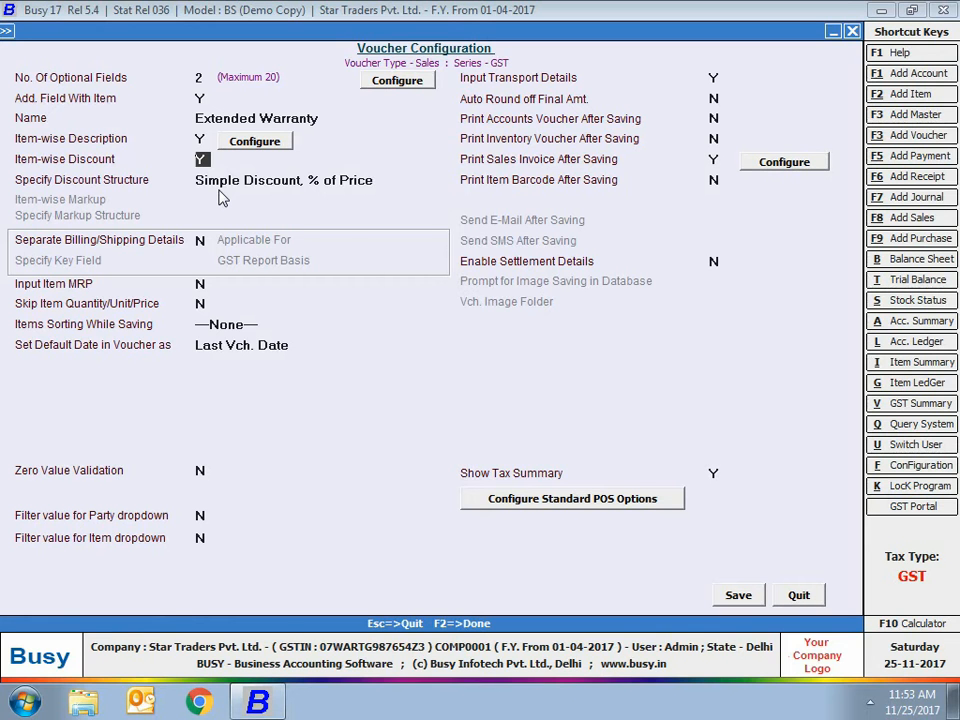
key("Return")
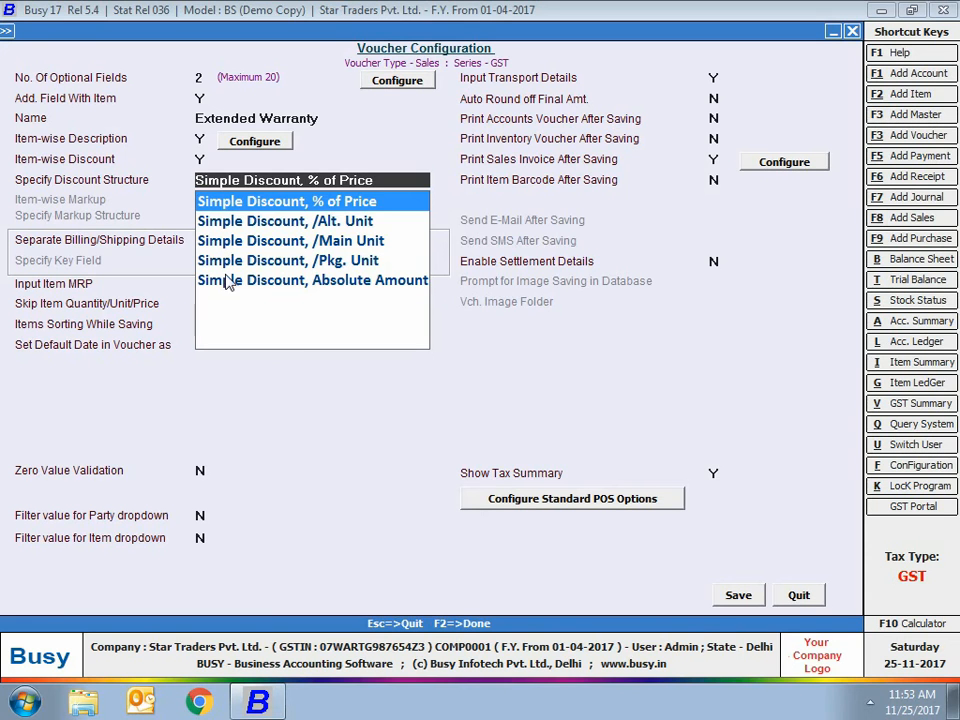
key("Return")
Enable separate billing/shipping details applicable for All Parties, with Party Name as the key field.
key("y")
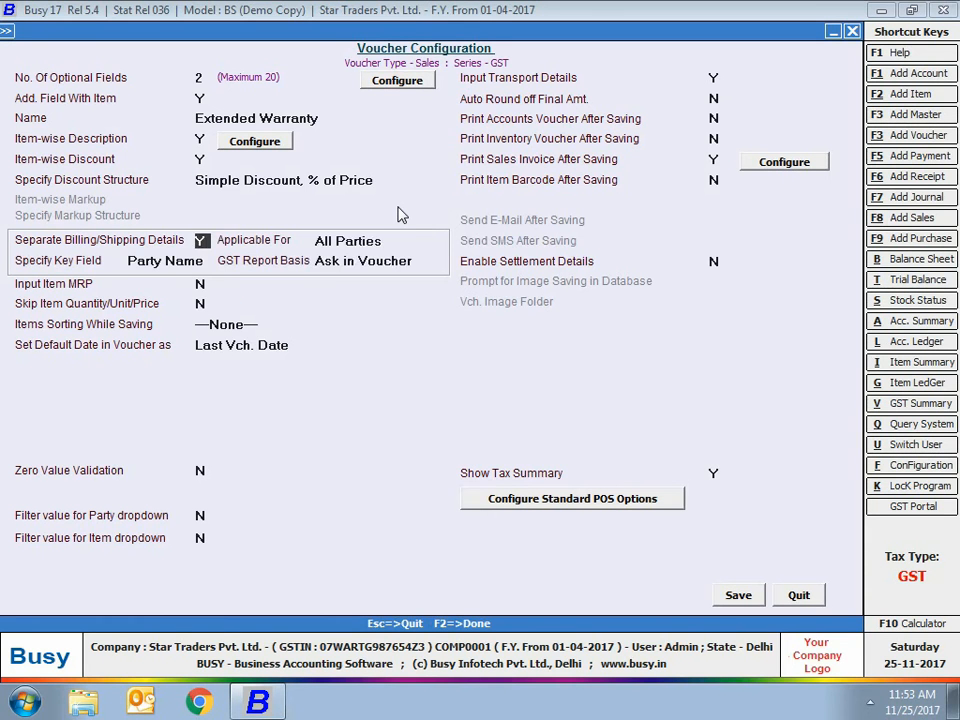
key("Return")
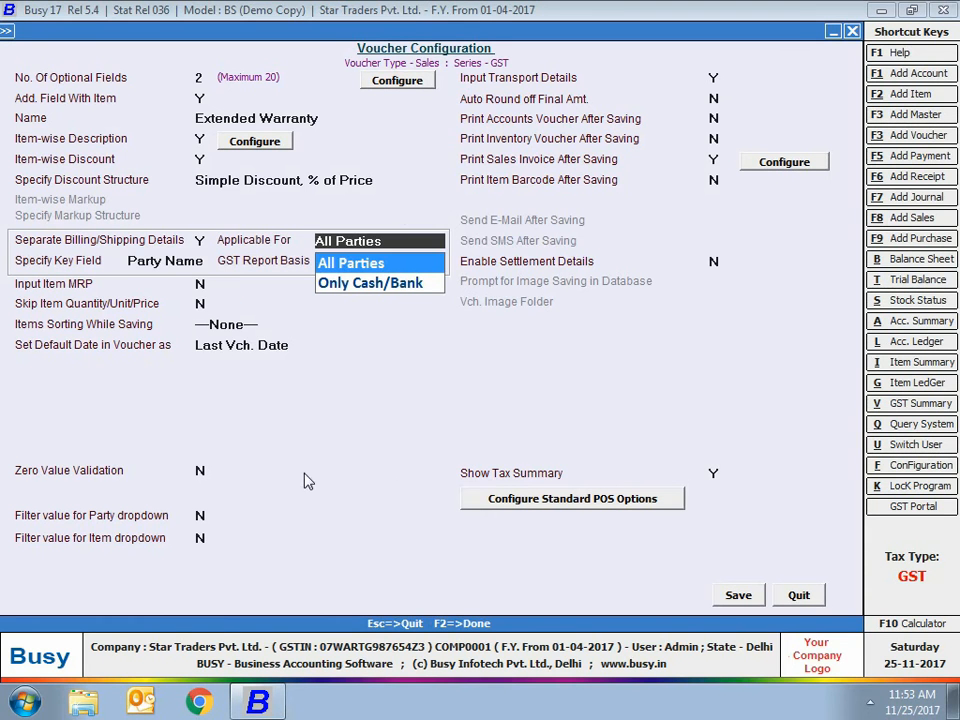
left_click(383, 272)
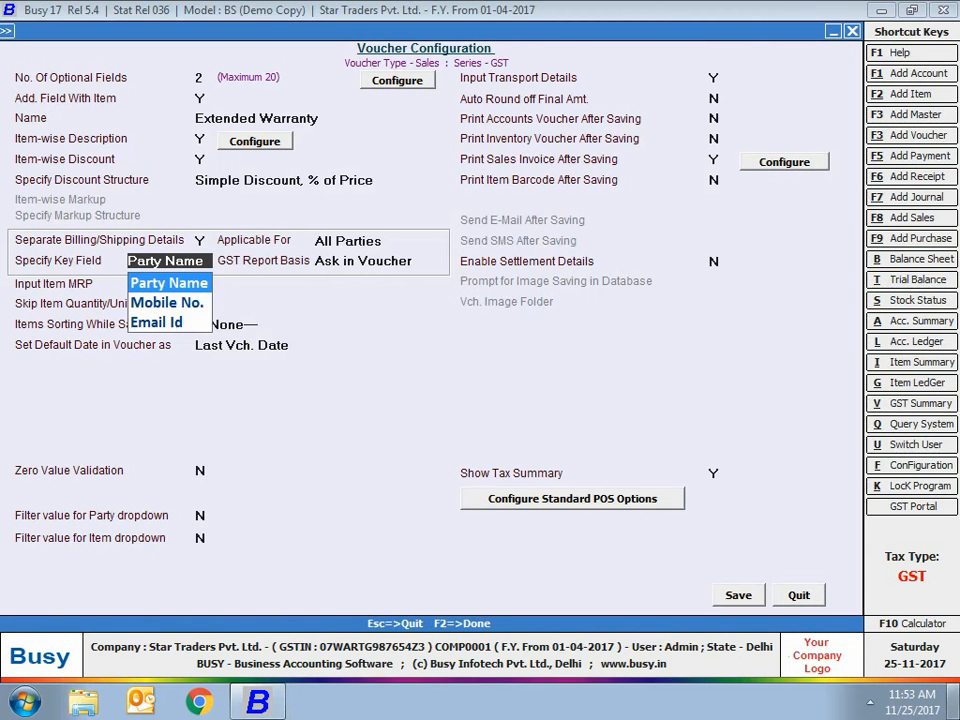
key("Down")
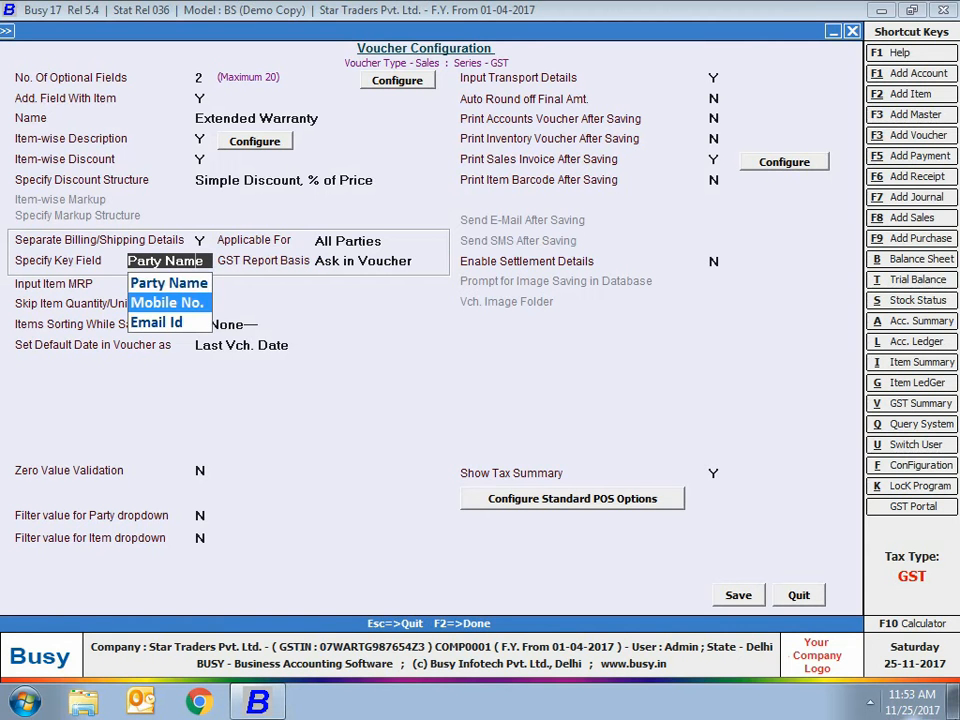
key("Down")
key("Up")
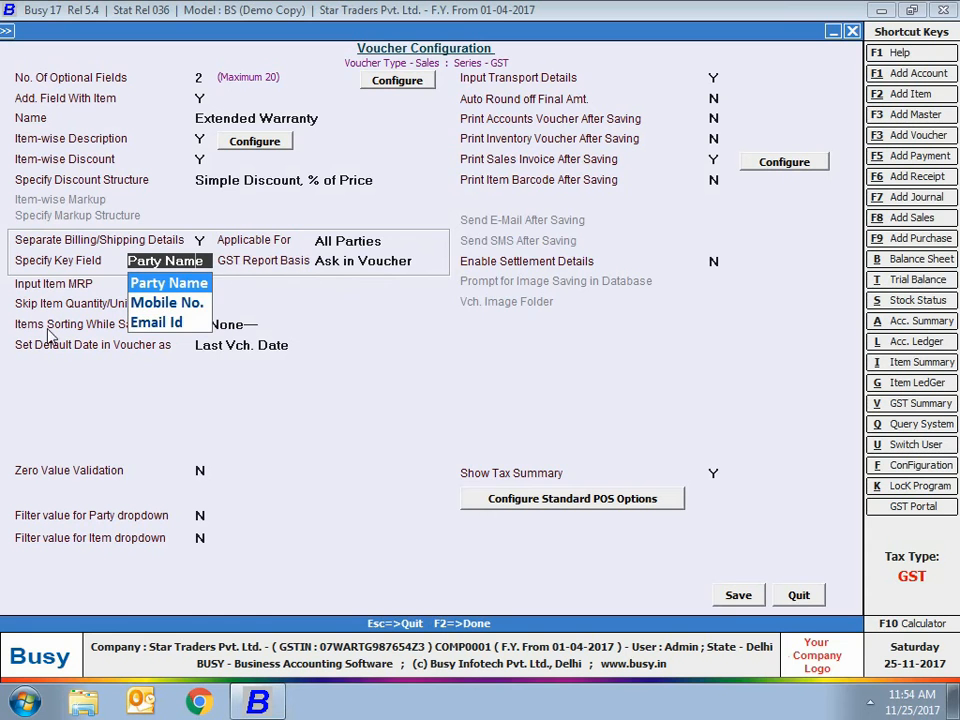
key("Return")
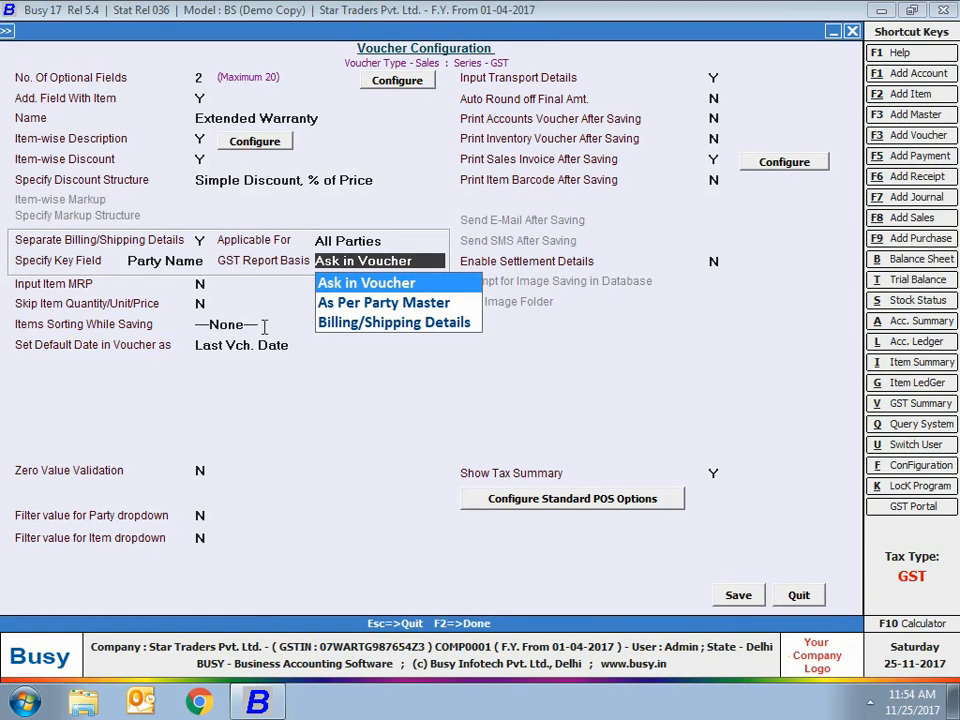
Review the GST Report Basis options for billing/shipping details and choose Ask in Voucher.
key("Down")
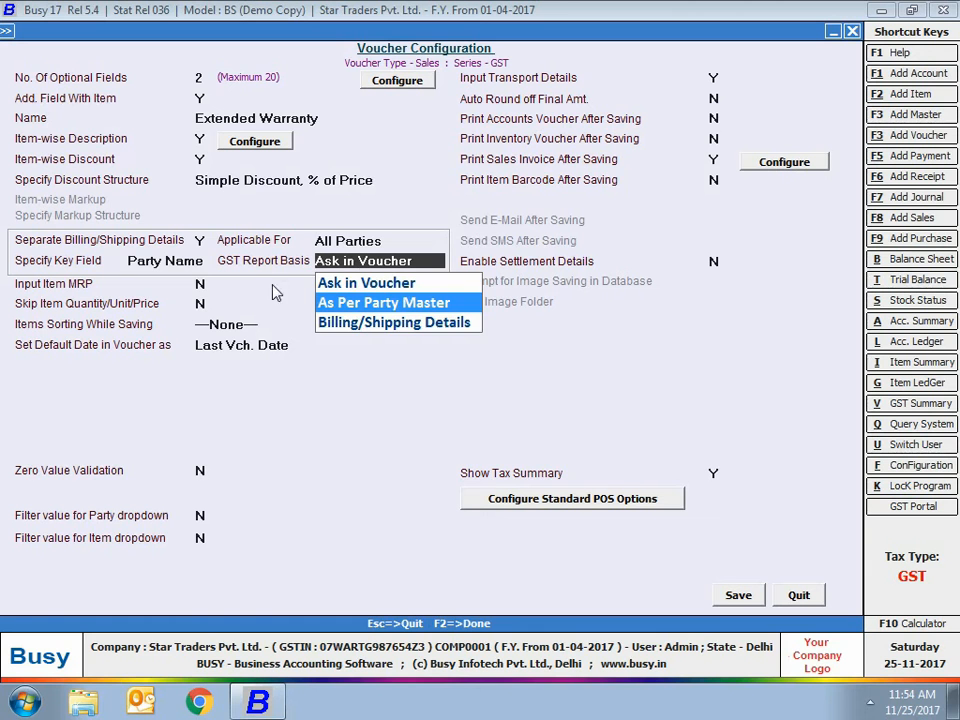
key("Down")
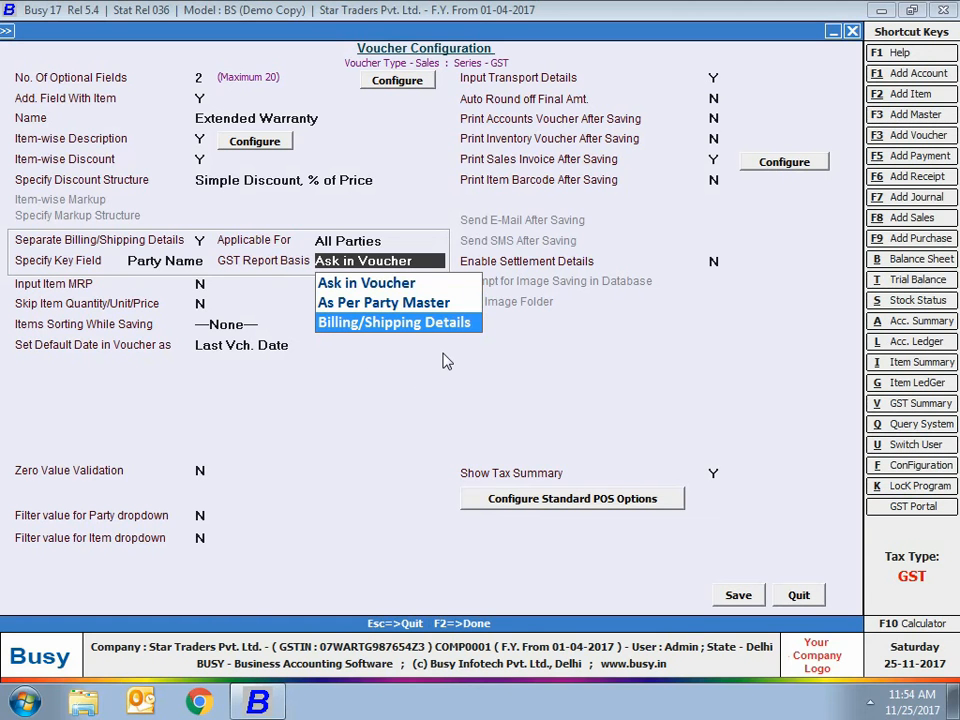
key("Up")
key("Up")
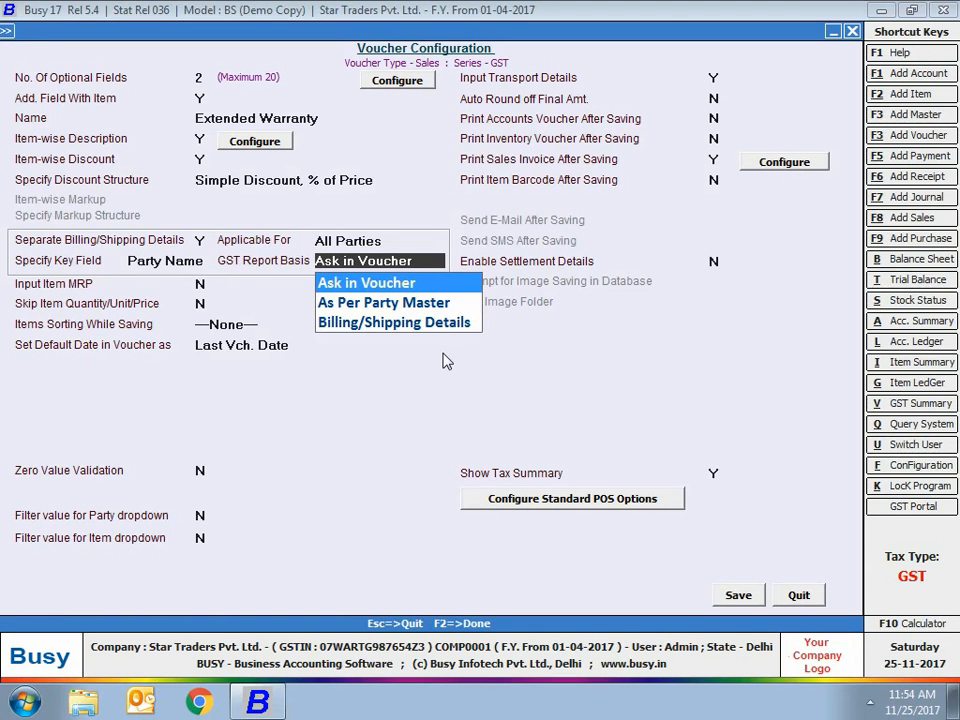
key("Return")
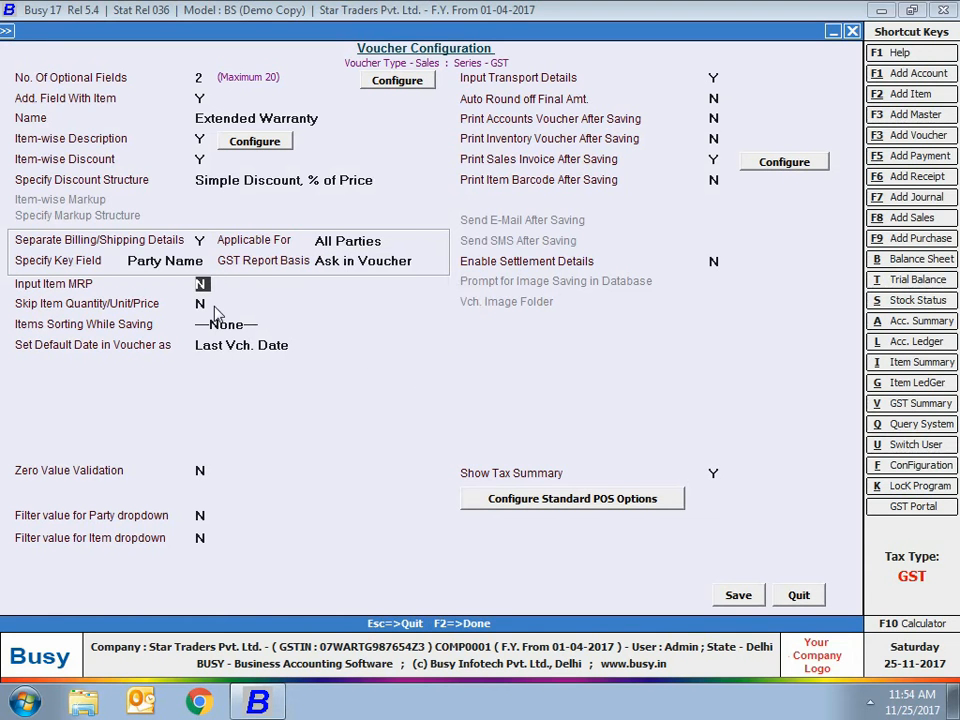
Enable Input Item MRP for the voucher series and leave Skip Item Quantity/Unit/Price set to N.
type("y")
key("Return")
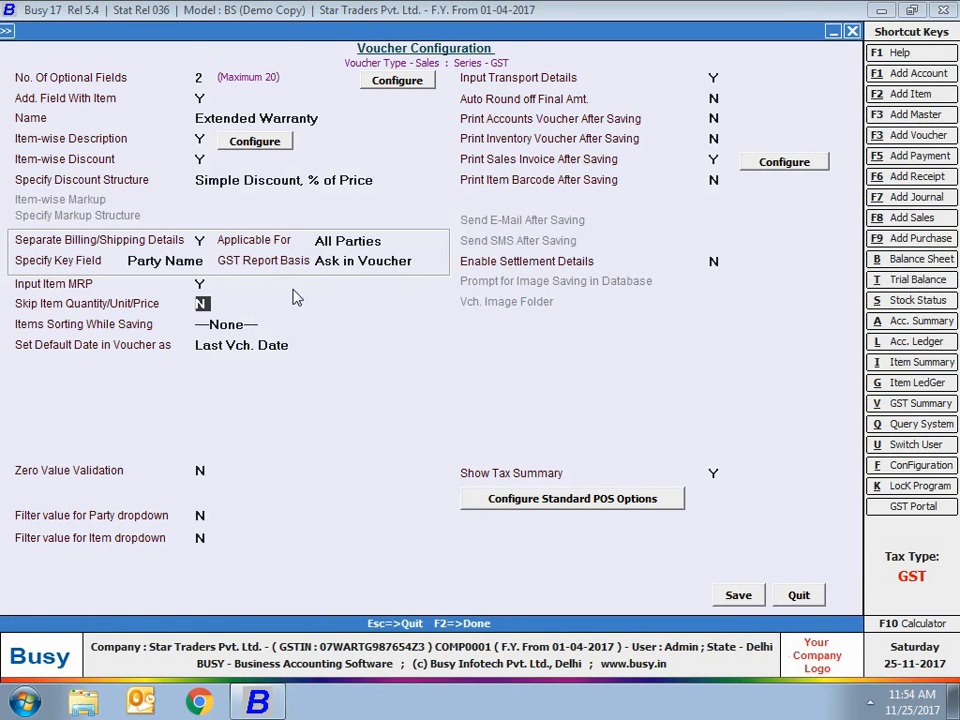
key("y")
type("N")
Review the sorting options for items while saving and choose Last Vch. Date as the default date in vouchers.
left_click(221, 317)
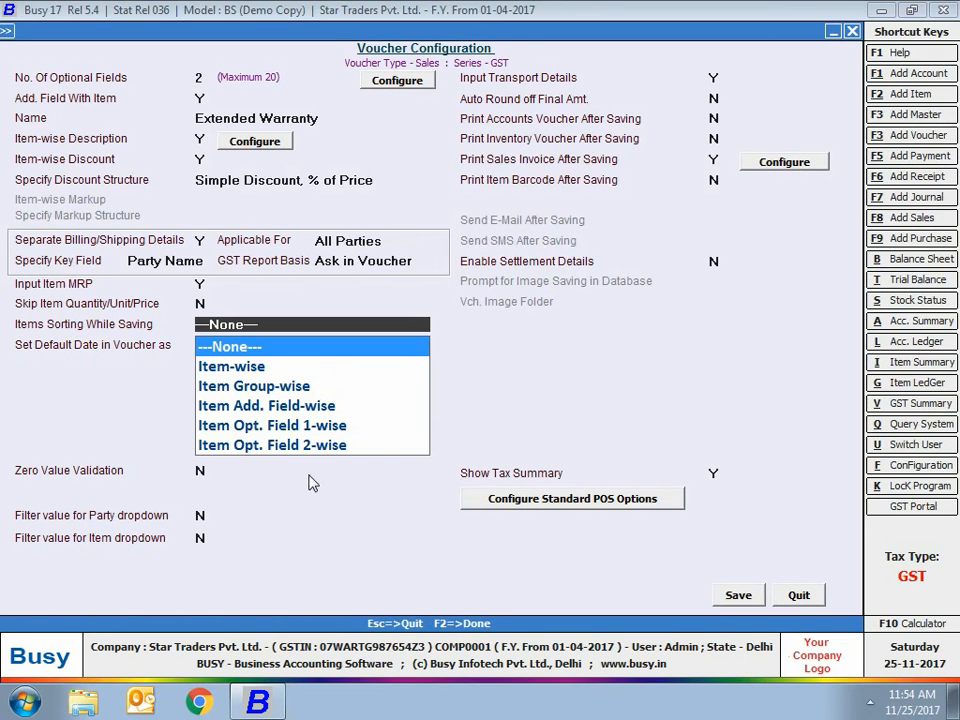
left_click(267, 354)
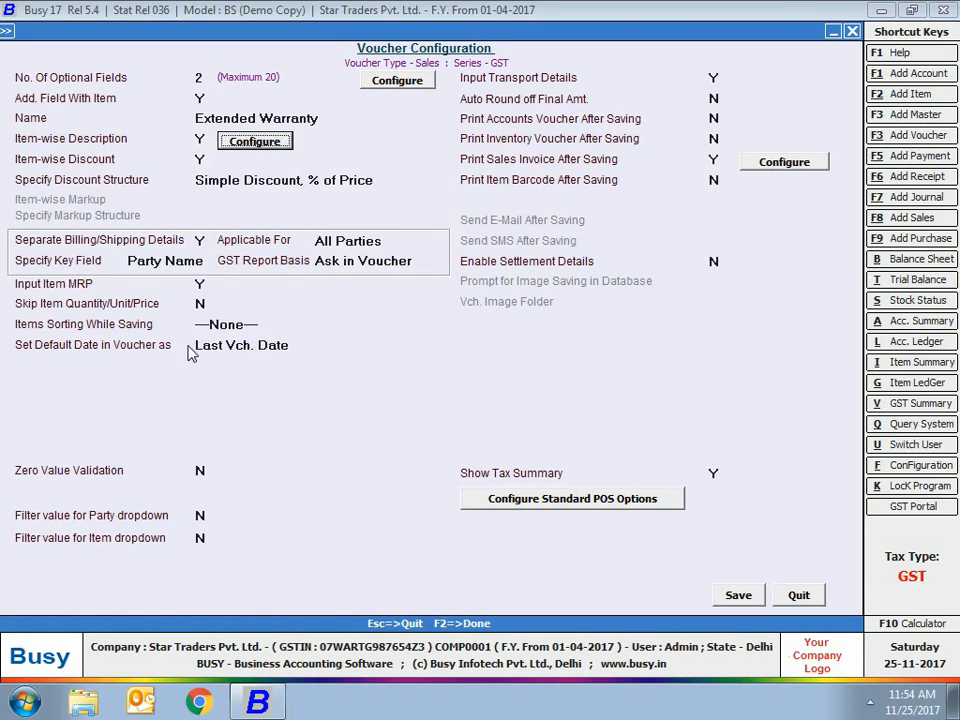
left_click(208, 343)
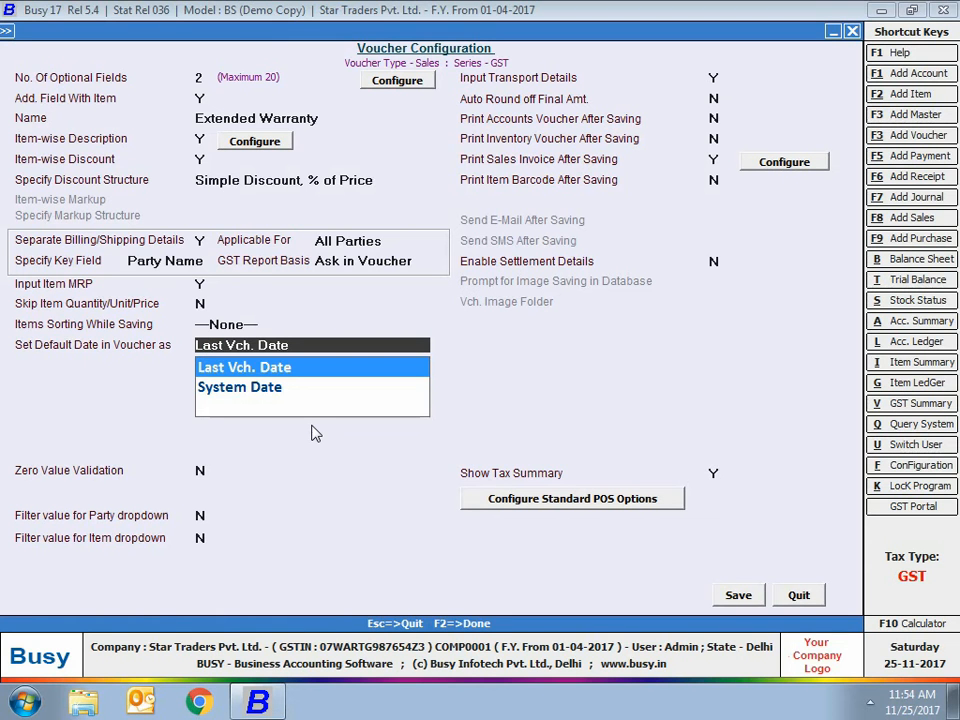
left_click(230, 397)
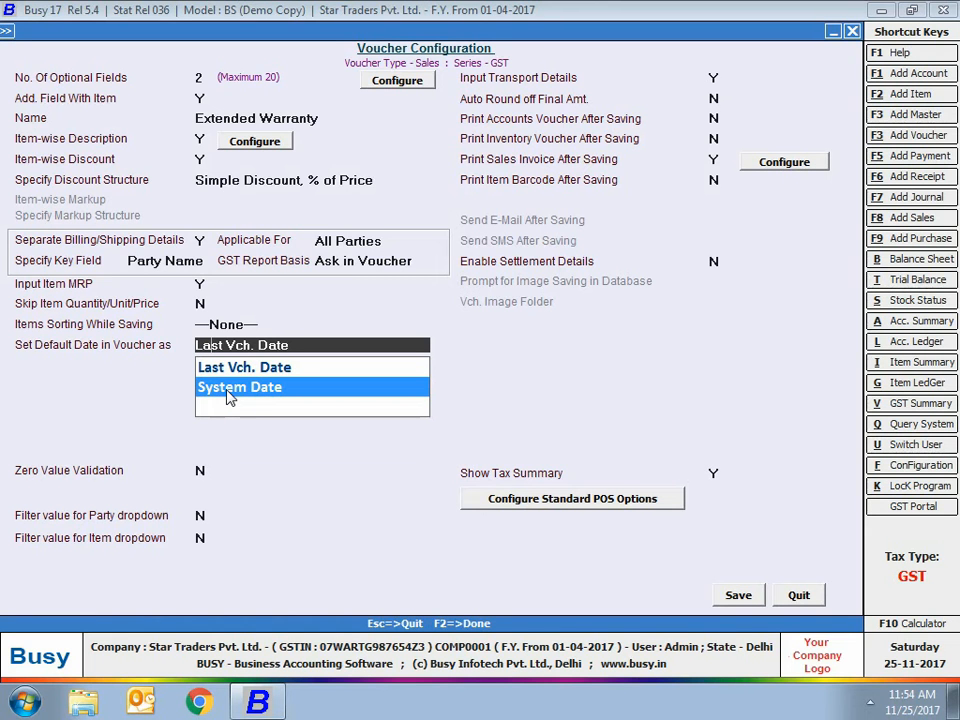
left_click(270, 367)
left_click(268, 369)
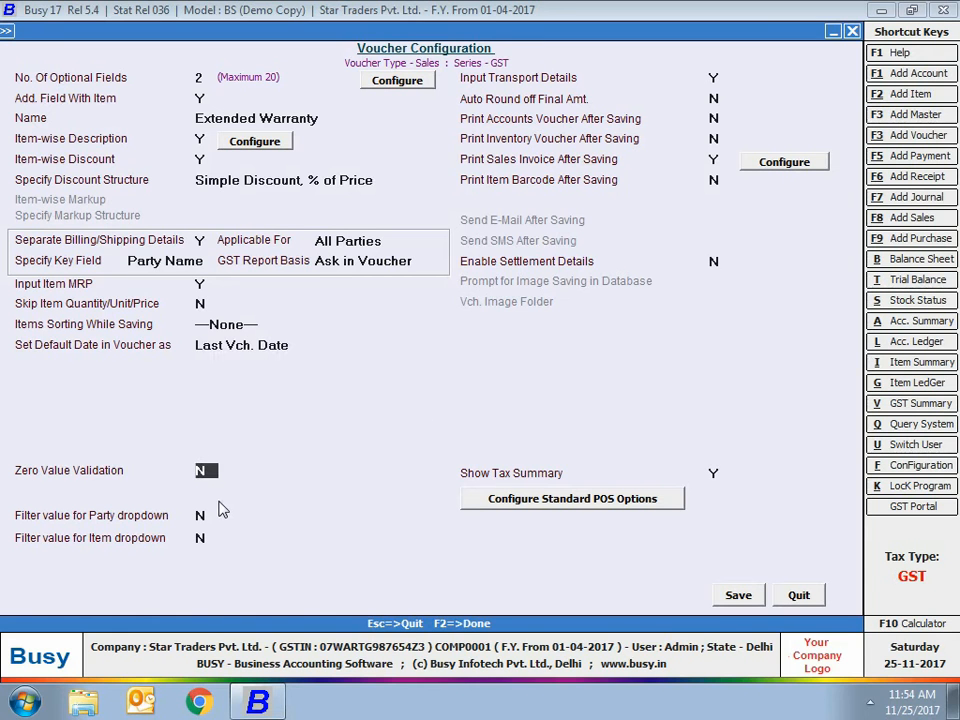
Try zero value validation that disallows zero item and voucher amounts, and set the validation back to N.
key("y")
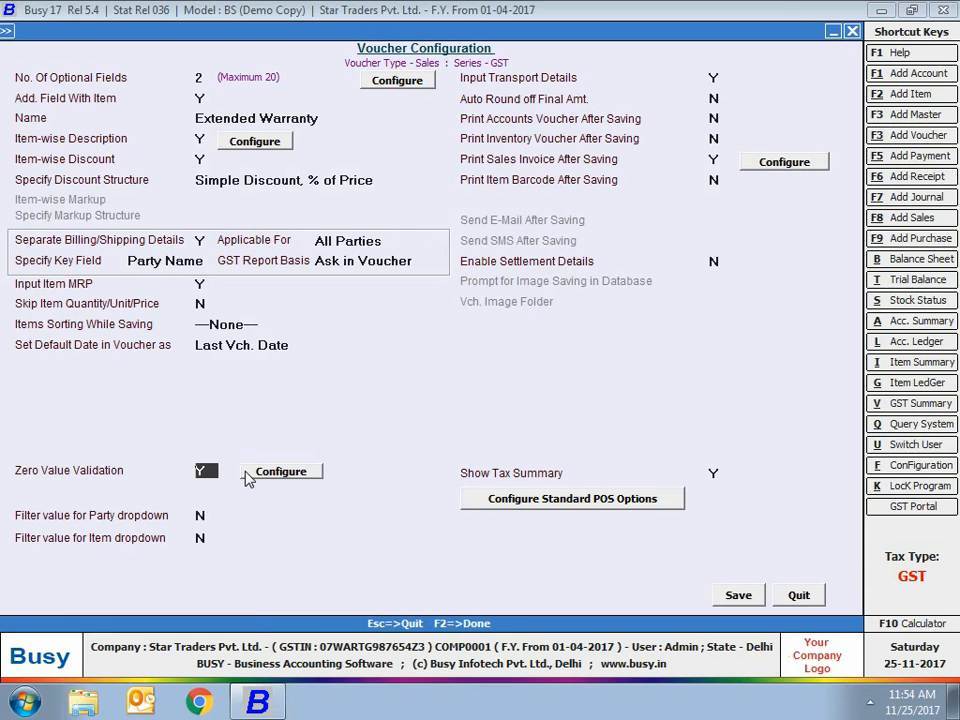
left_click(248, 476)
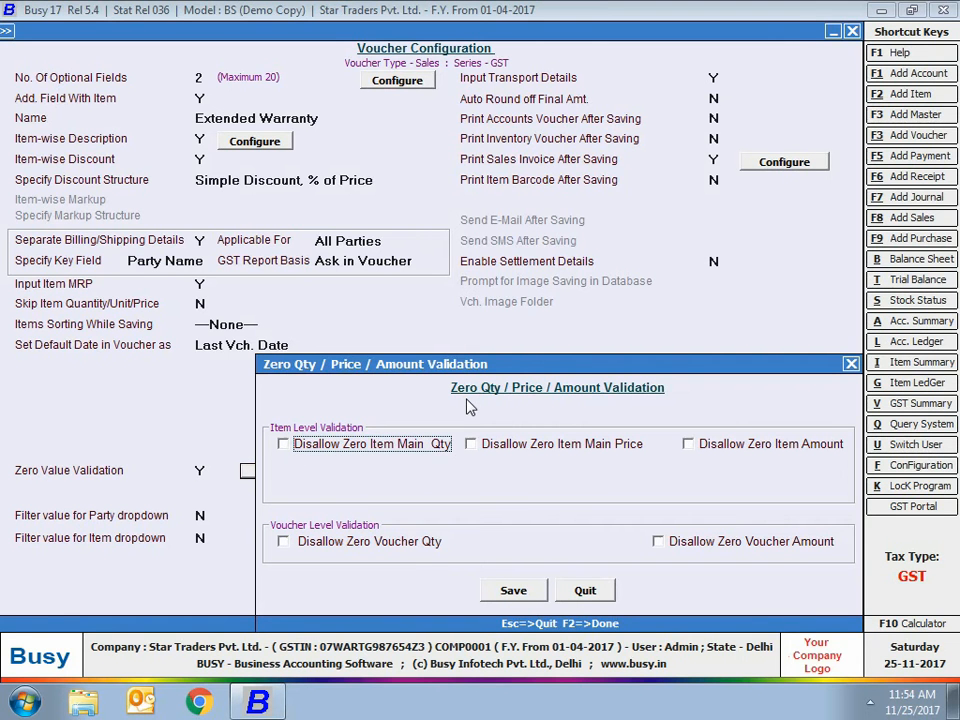
left_click(754, 446)
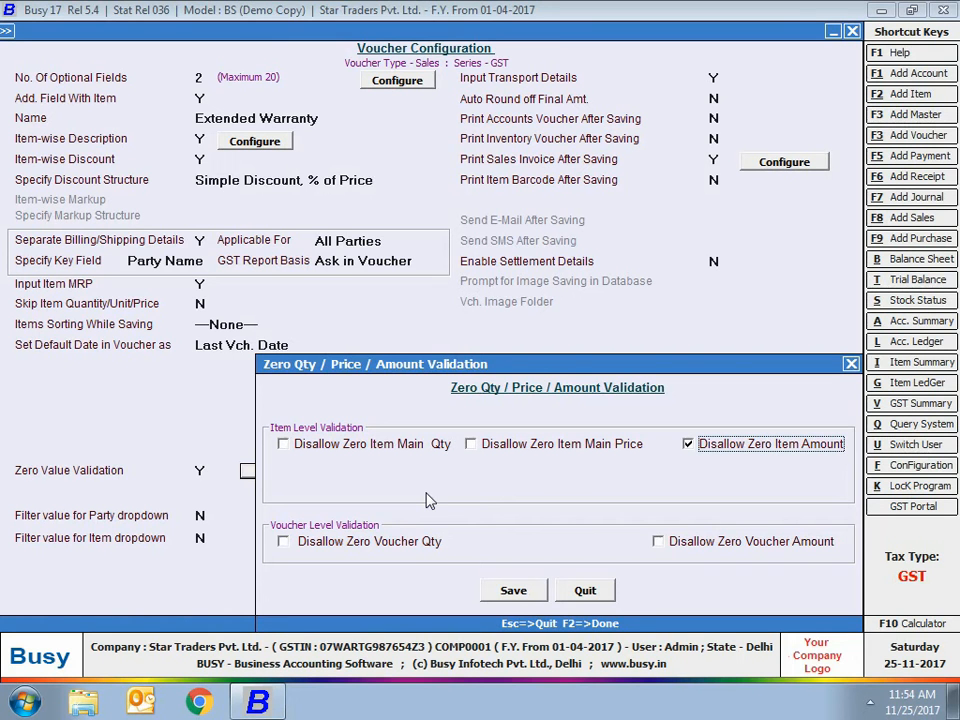
left_click(658, 541)
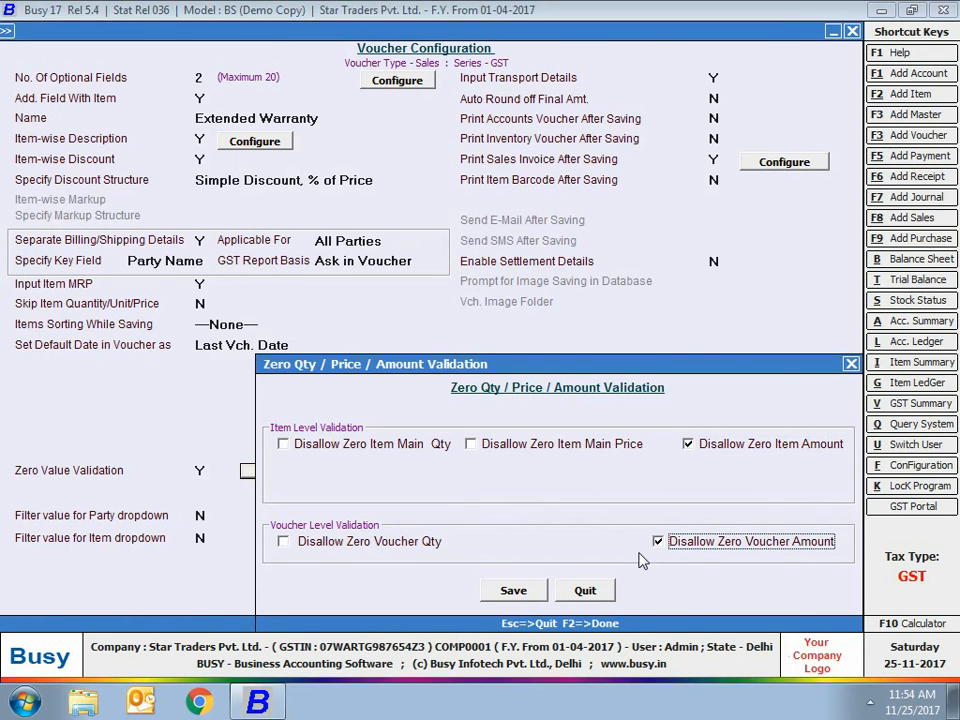
left_click(567, 592)
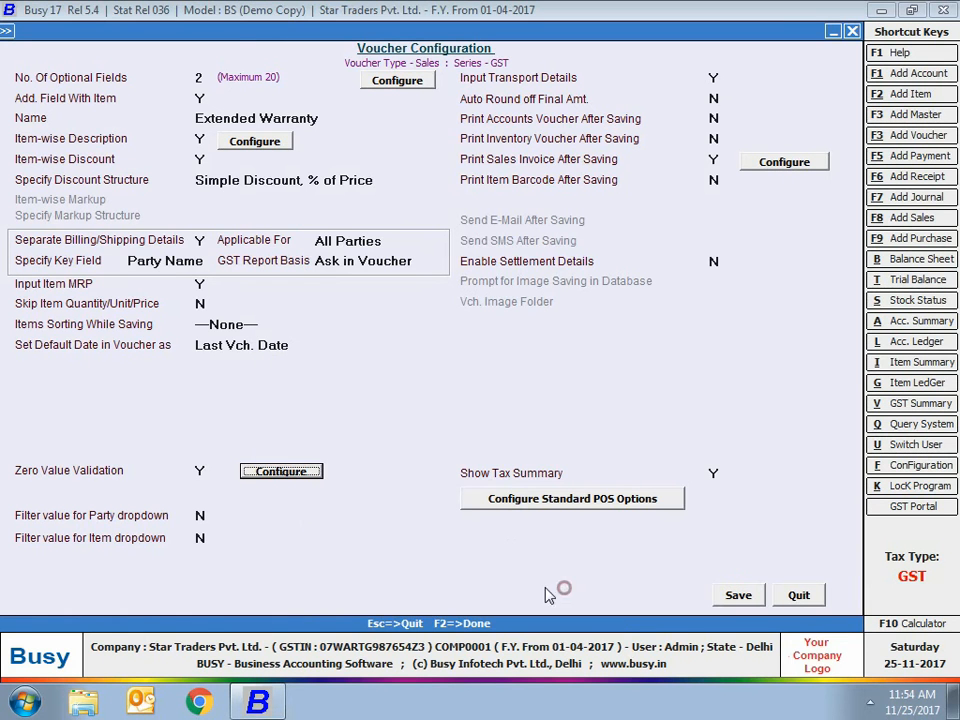
left_click(199, 470)
type("N")
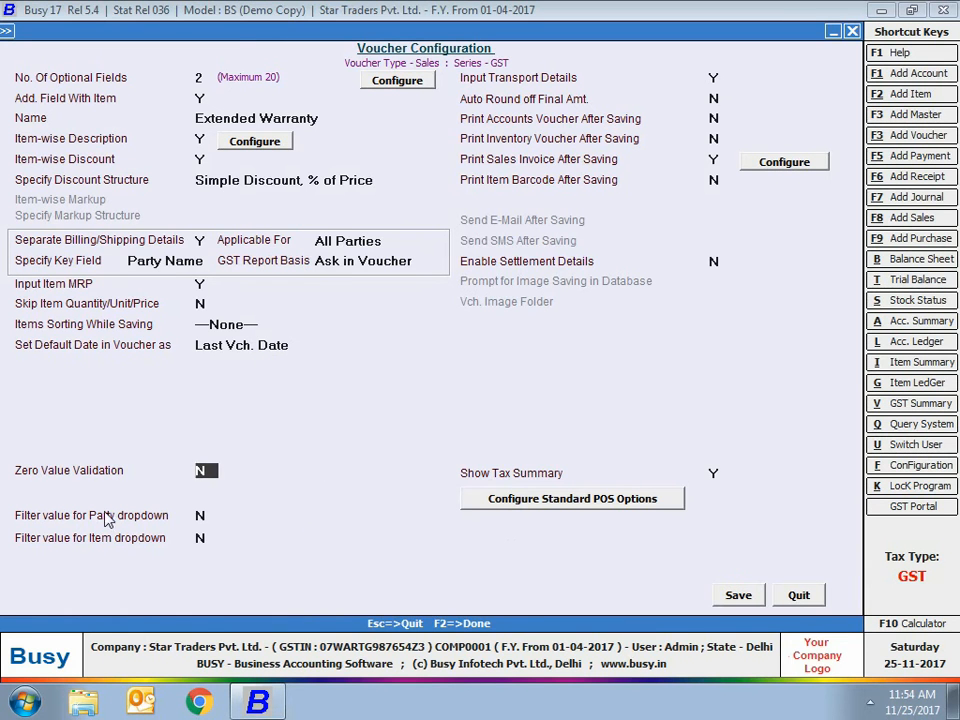
Try enabling the filter value for the party dropdown and set it back to N.
left_click(200, 515)
type("Y")
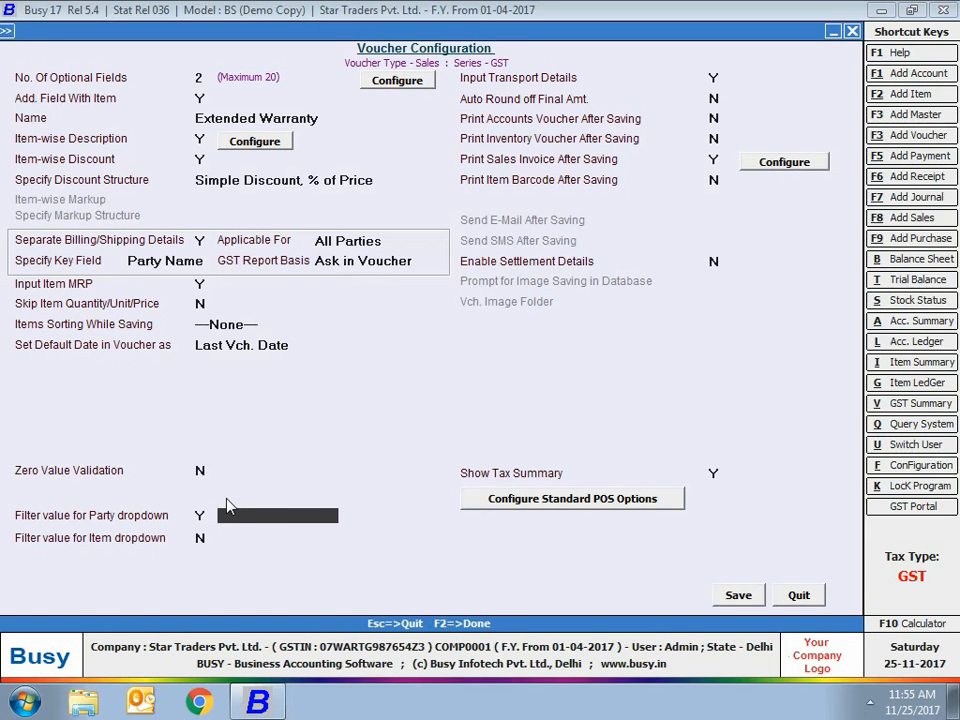
left_click(201, 518)
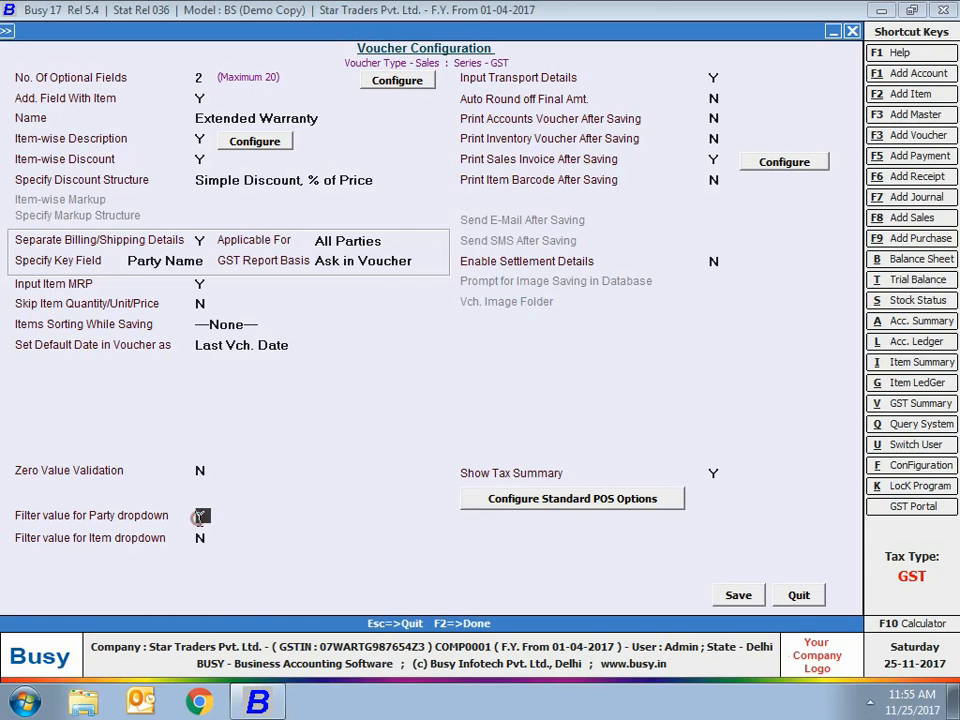
type("N")
Enable auto round off of the final amount, using bill sundries Rounded Off (+) for upper and Rounded Off (-) for lower.
left_click(726, 100)
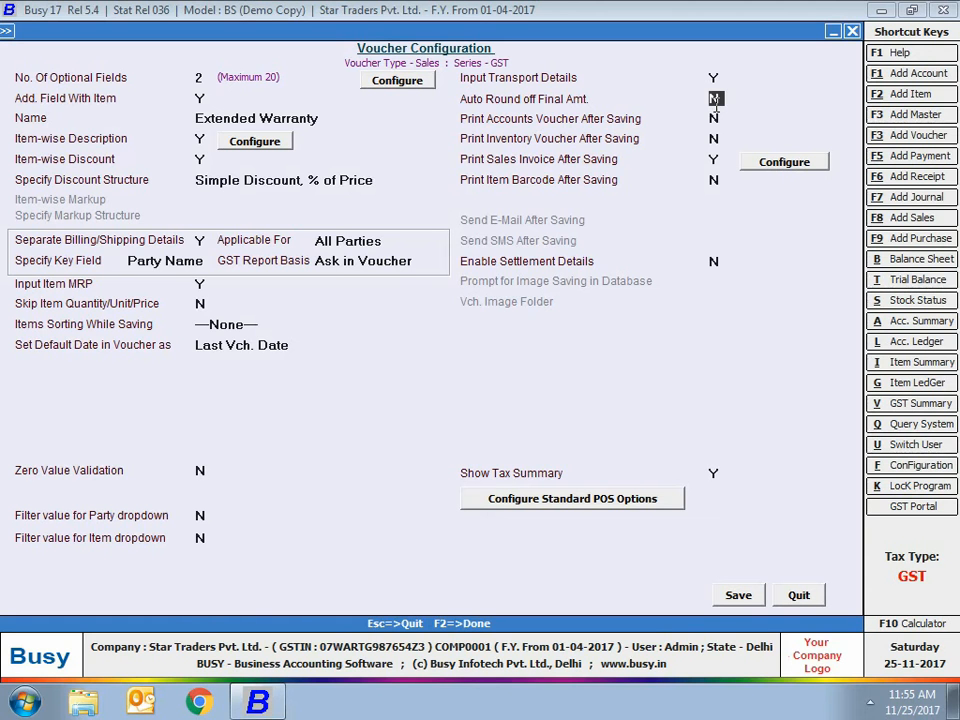
key("y")
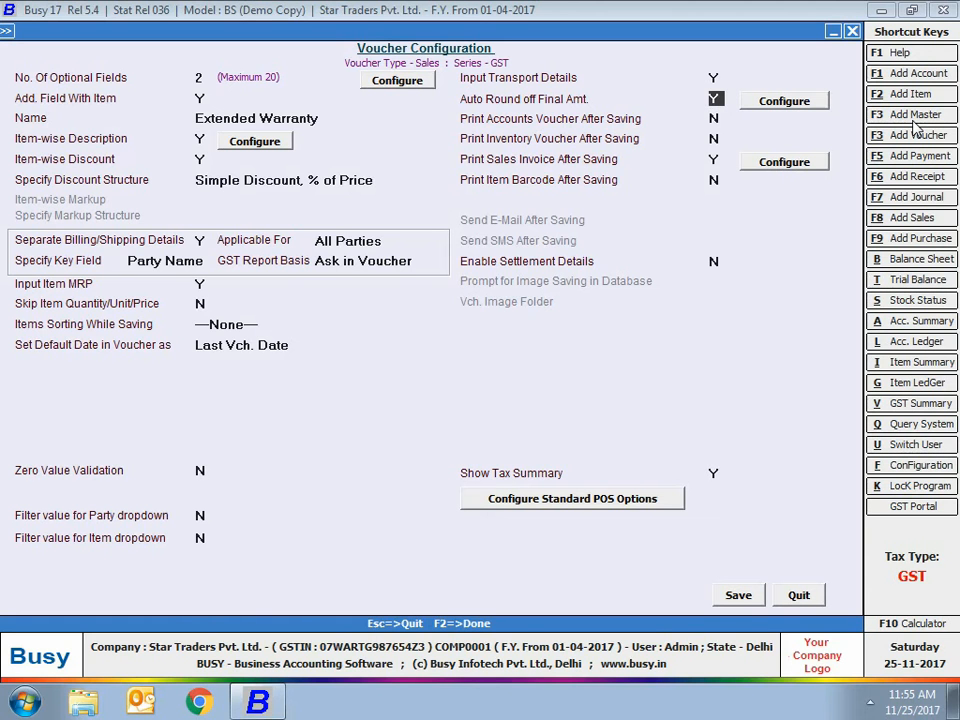
left_click(804, 102)
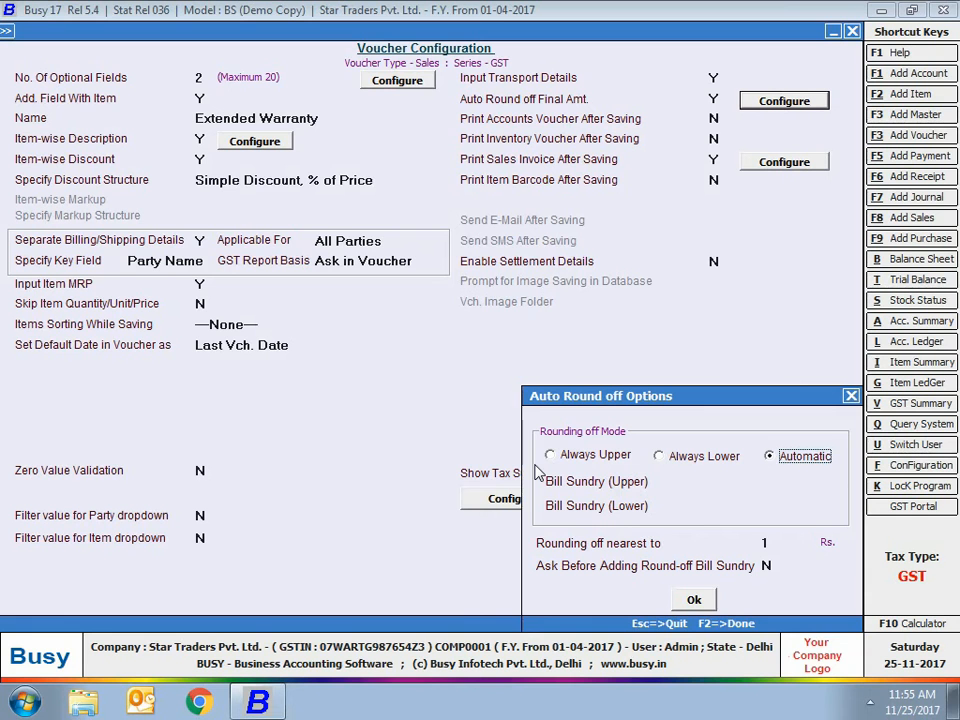
left_click(738, 481)
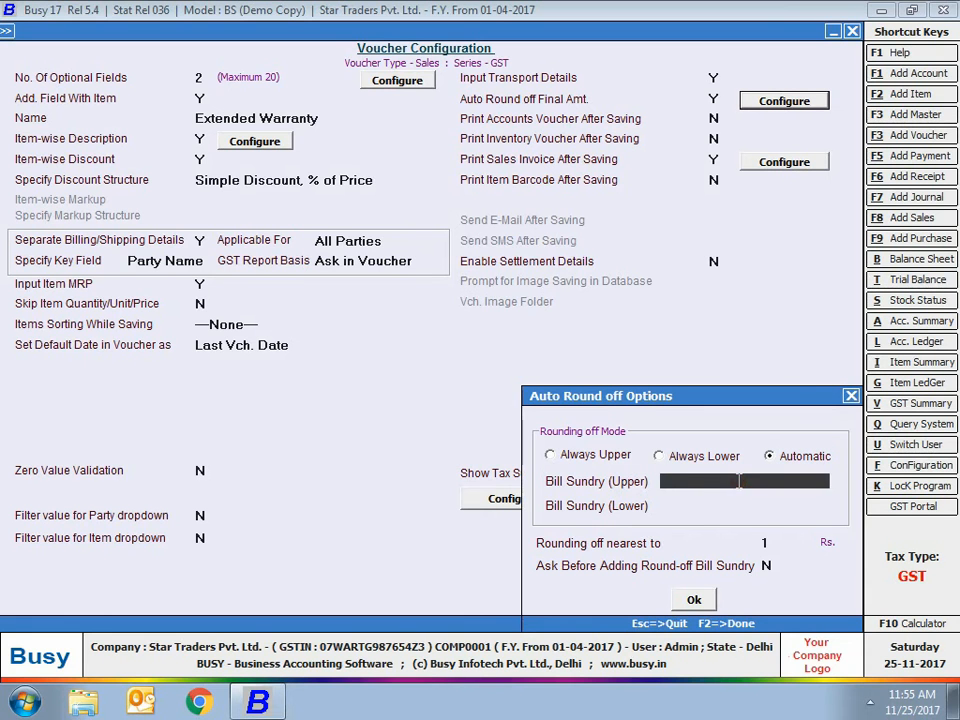
type("r")
key("Down")
key("Return")
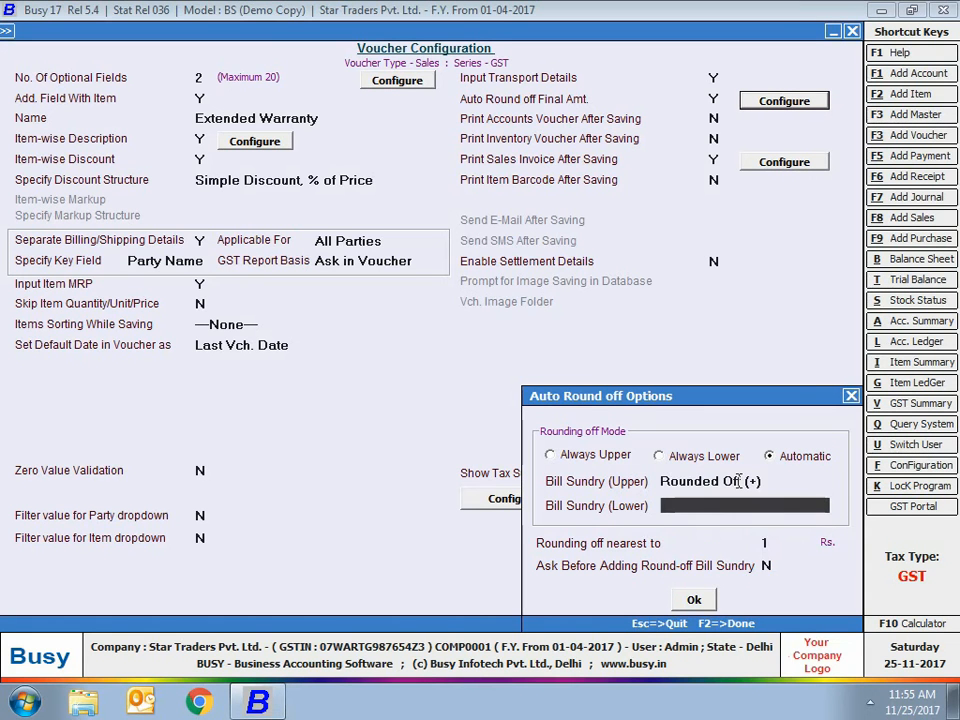
type("ro")
key("Return")
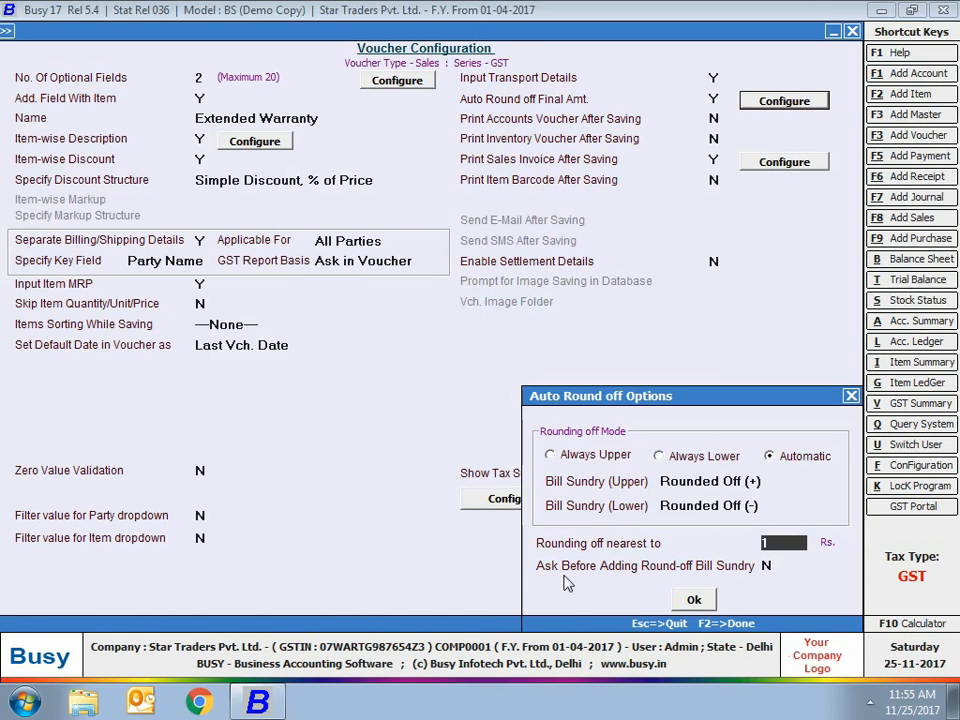
Set Ask Before Adding Round-off Bill Sundry to Y and accept the auto round off options.
left_click(766, 566)
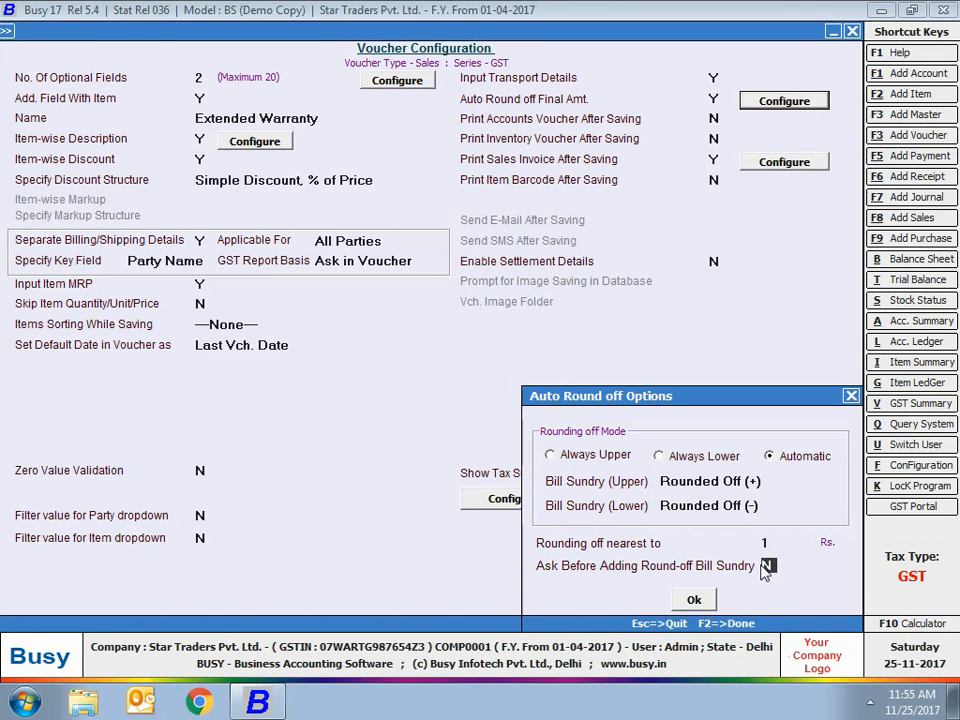
type("Y")
left_click(692, 603)
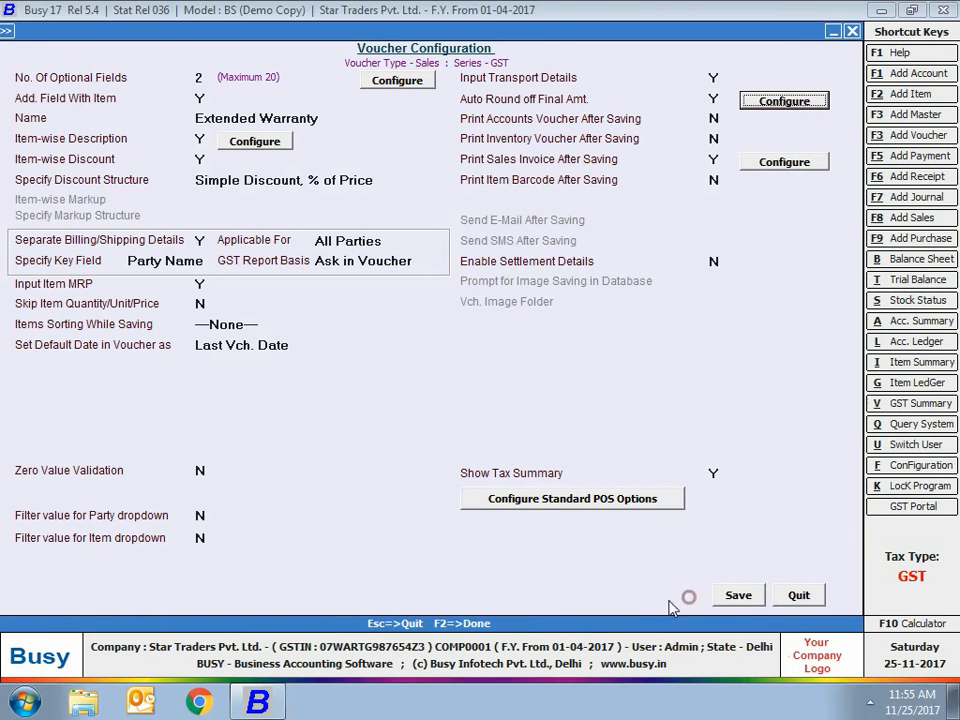
Enable printing of the accounts voucher after saving and save its printing details with the STANDARD format.
left_click(712, 118)
type("Y")
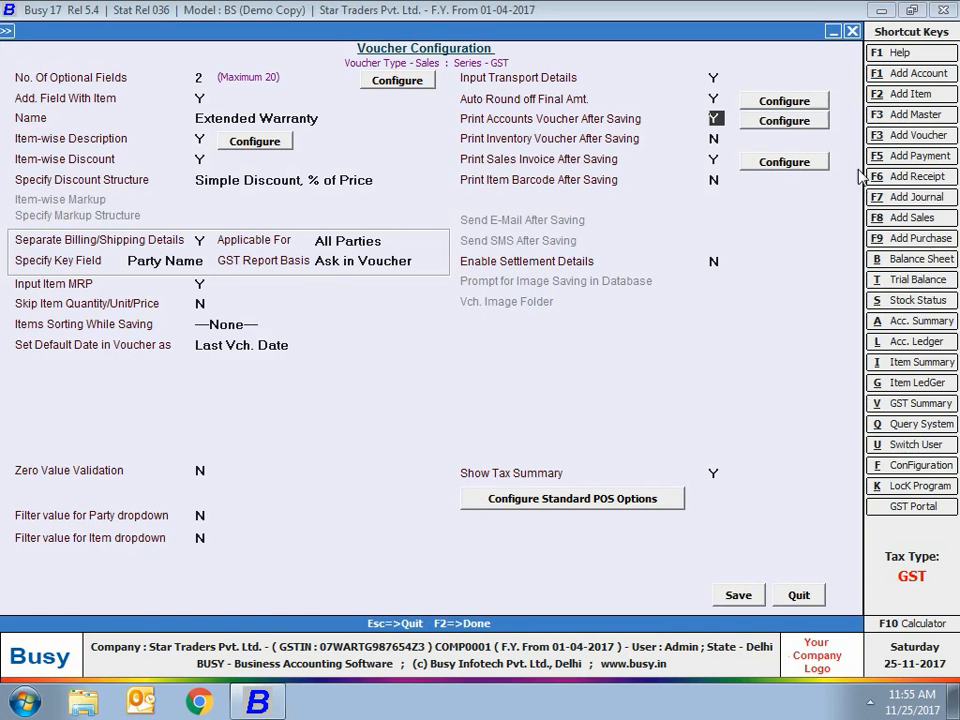
left_click(813, 130)
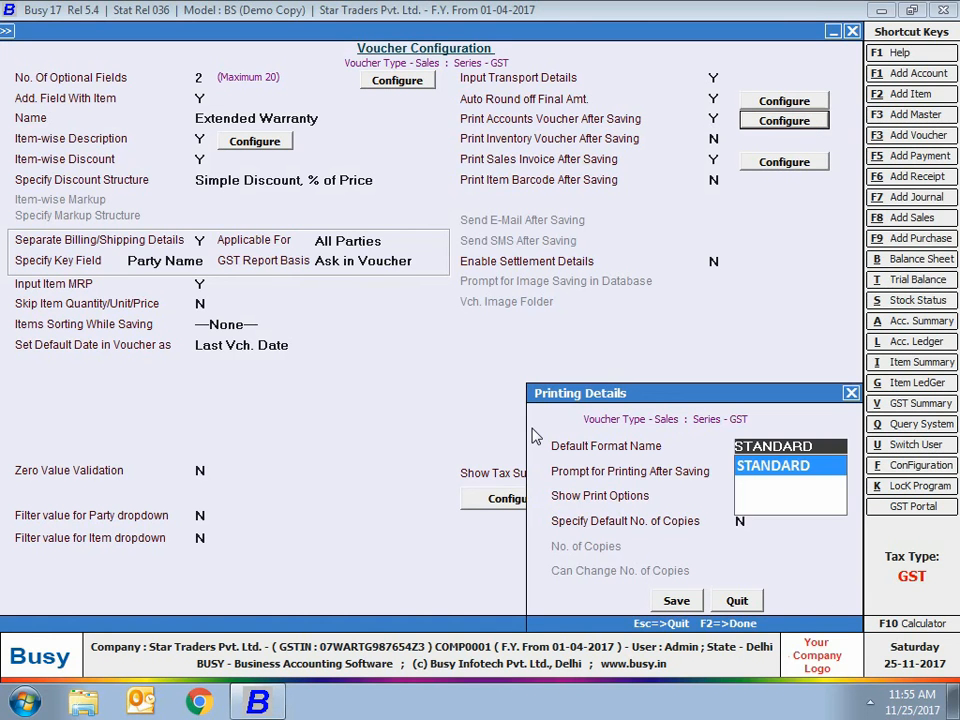
key("Return")
key("Return")
key("Return")
key("Return")
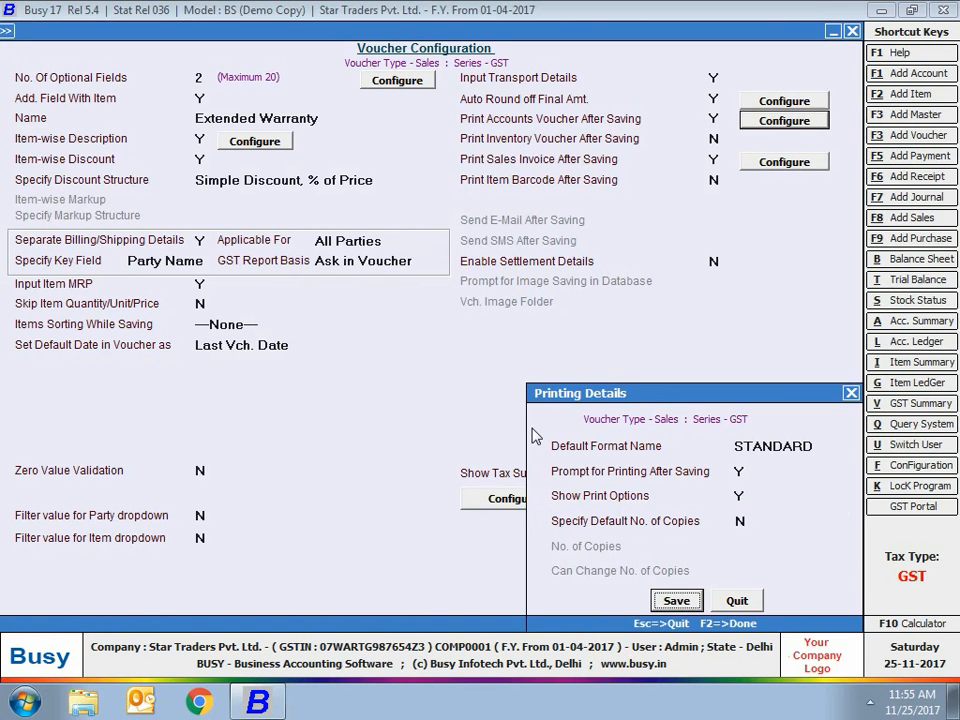
key("Return")
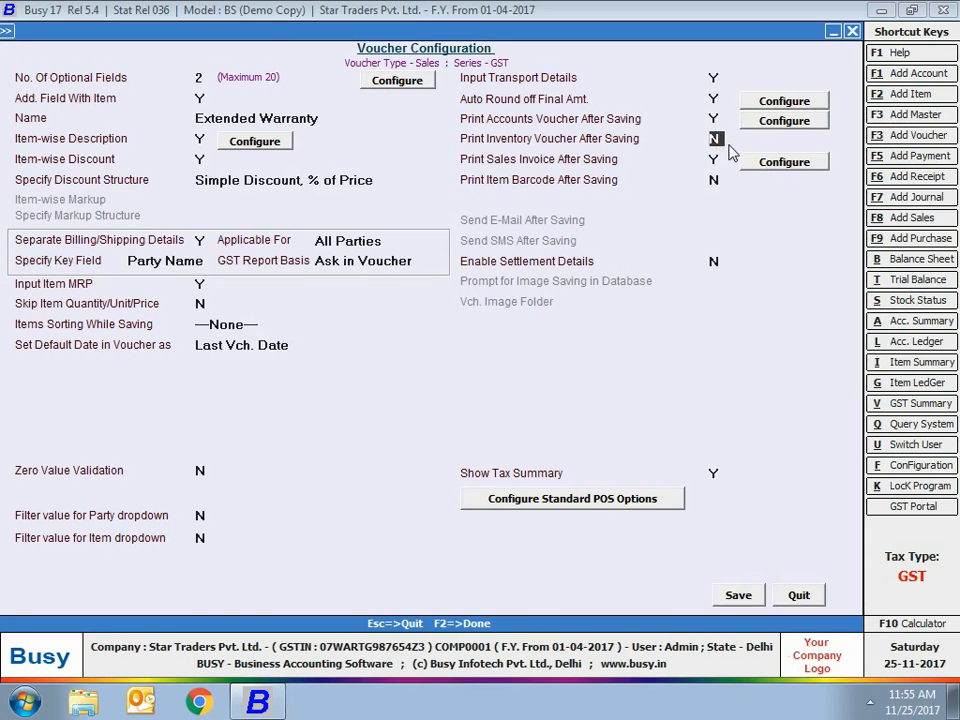
Enable printing of the inventory voucher after saving and save its default printing details.
key("y")
left_click(812, 142)
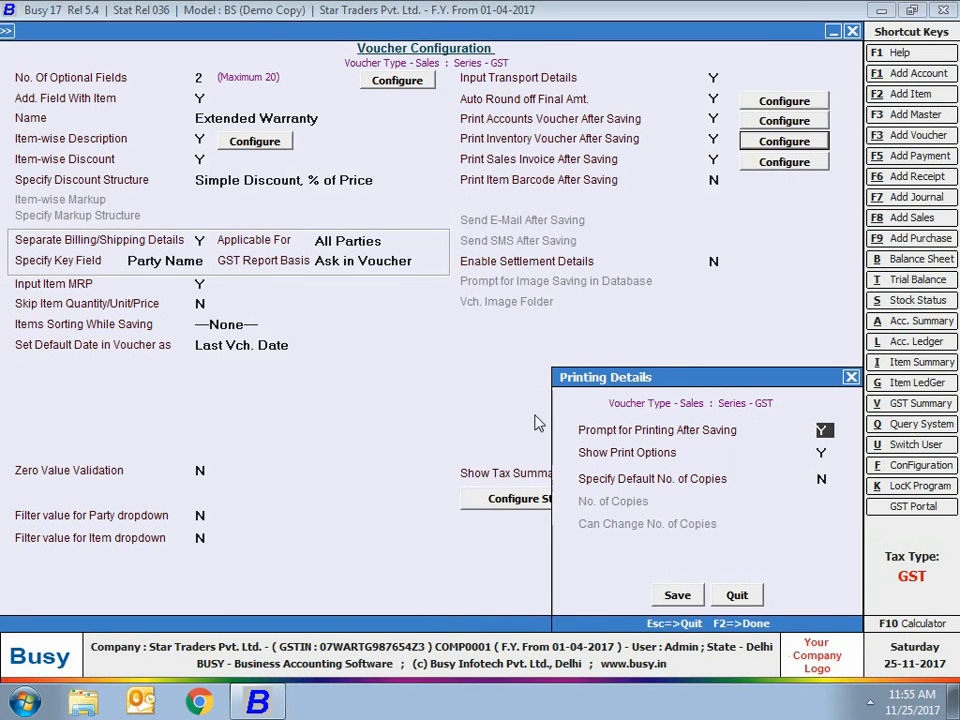
left_click(688, 594)
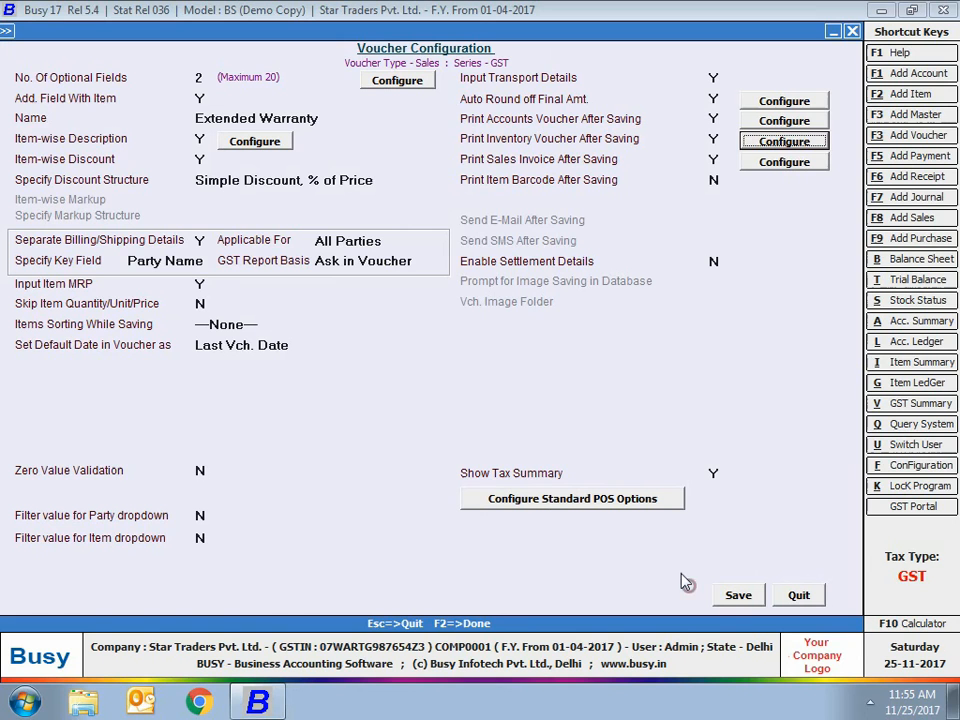
Configure sales invoice printing with 2 formats, using A5 (Half Page) for Format 2, and save the printing details.
left_click(713, 160)
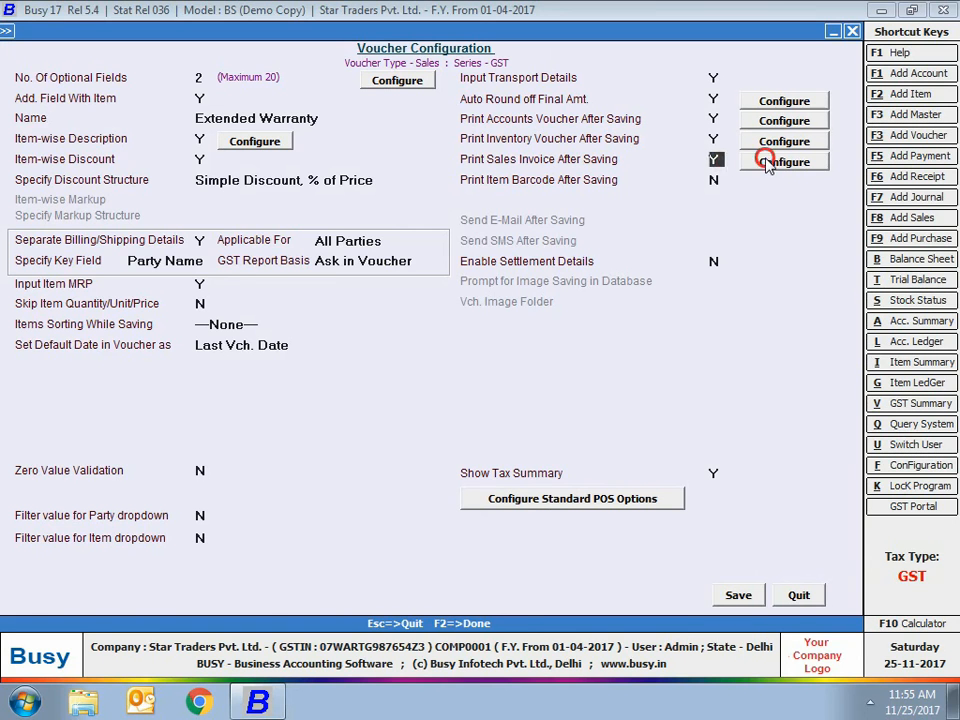
left_click(768, 163)
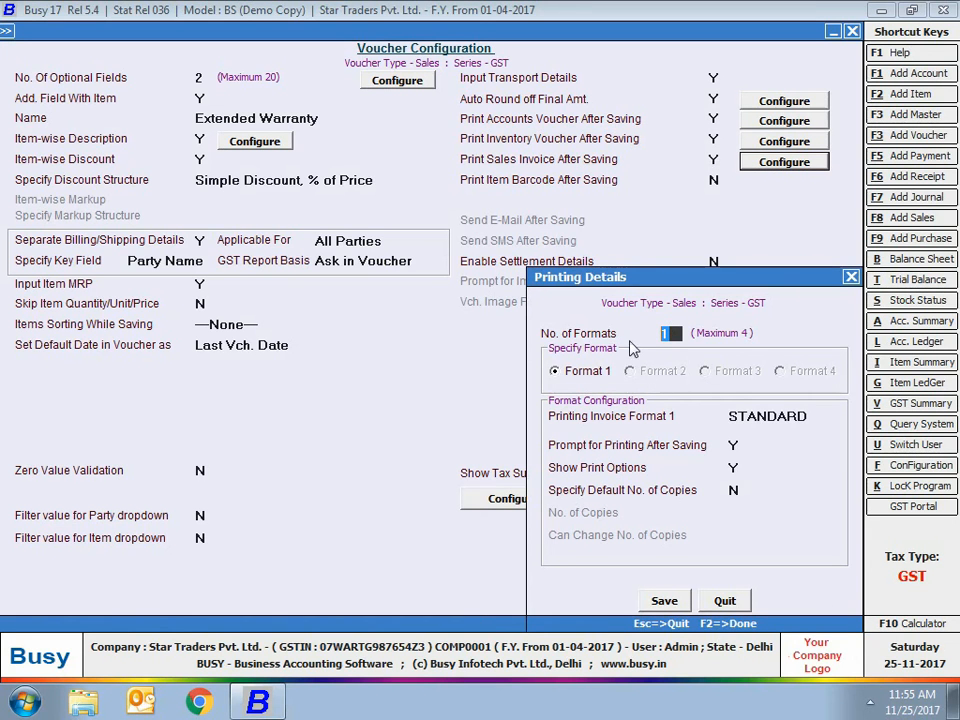
type("2")
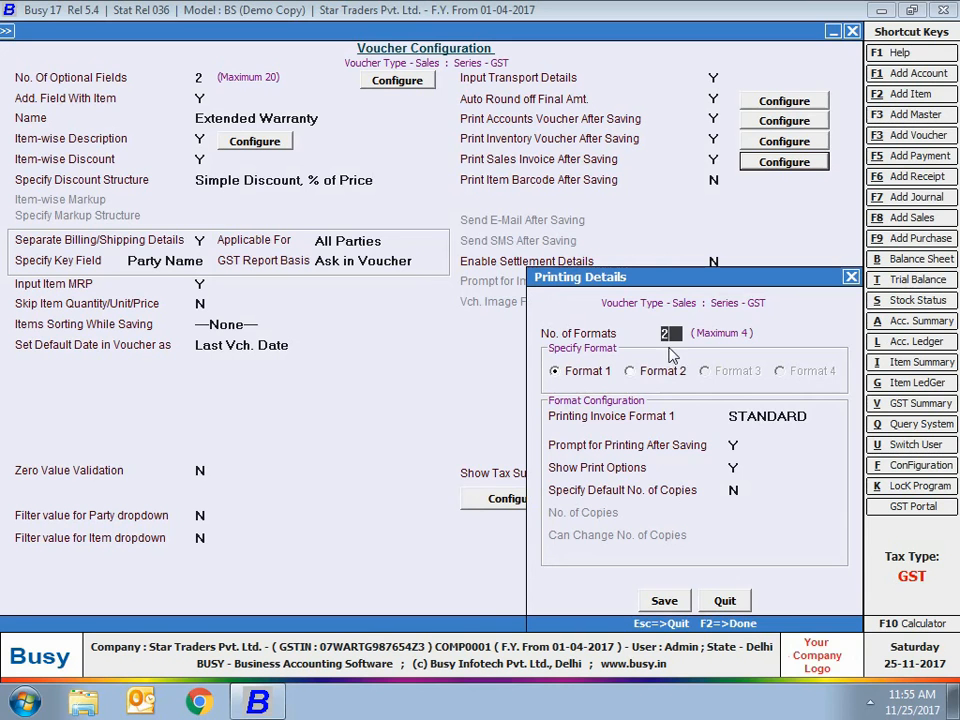
key("Return")
left_click(660, 372)
left_click(778, 412)
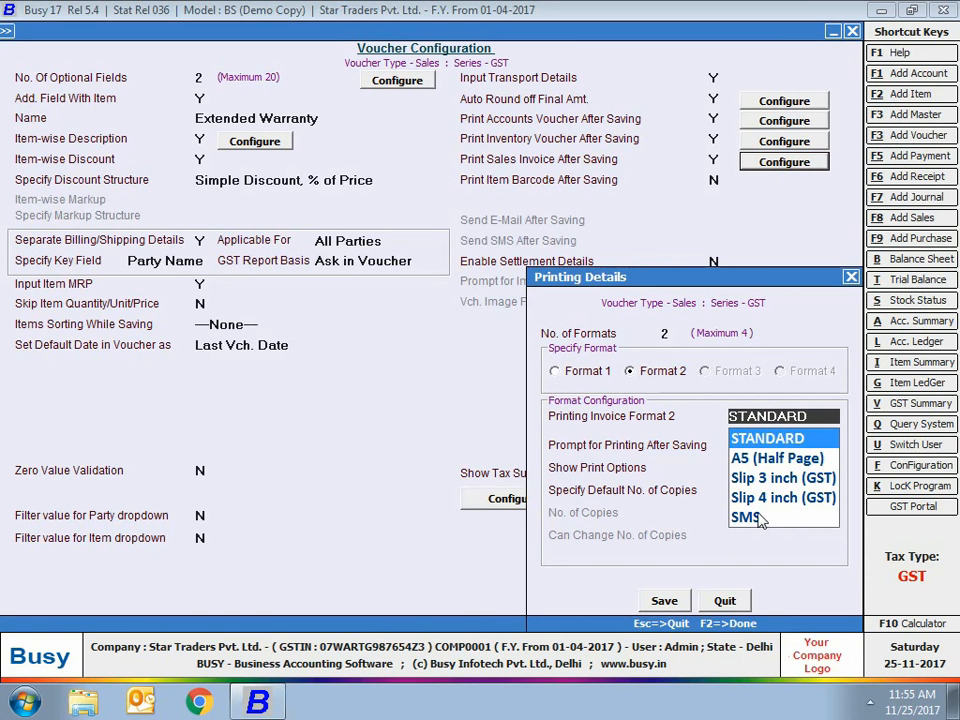
key("Down")
key("Return")
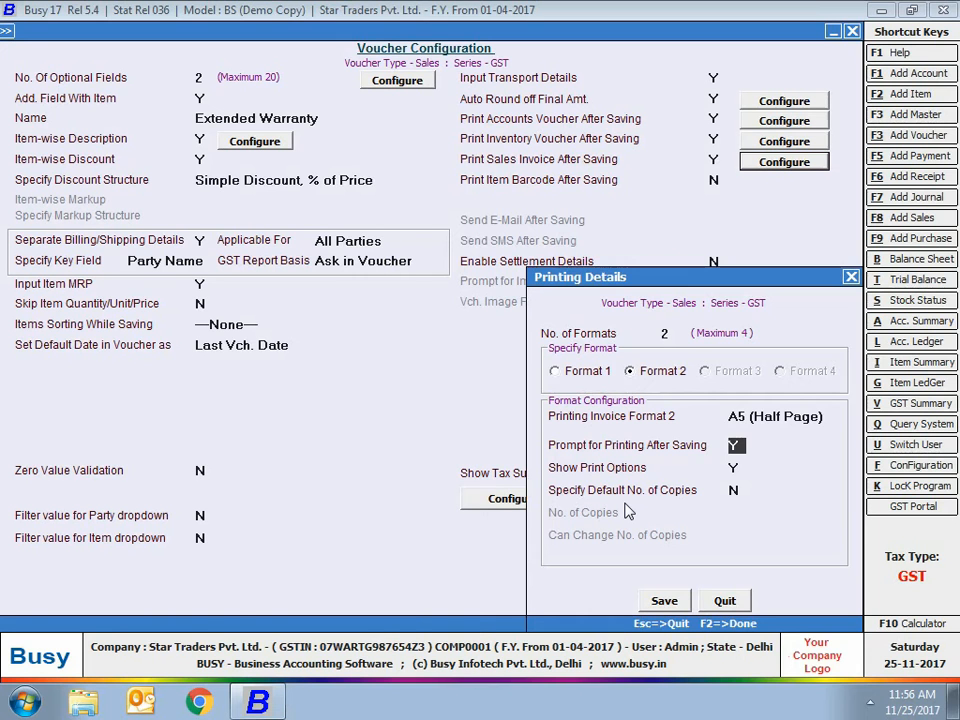
left_click(664, 599)
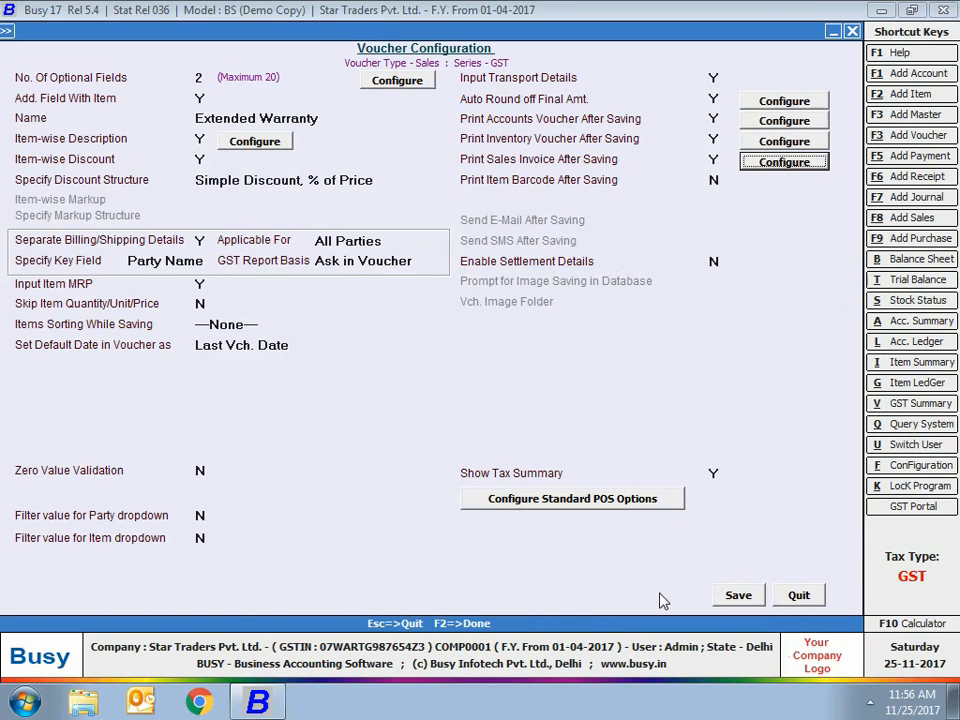
Enable settlement details for the series and allow the Cash settlement mode with the Cash account and its default caption.
left_click(716, 181)
left_click(718, 261)
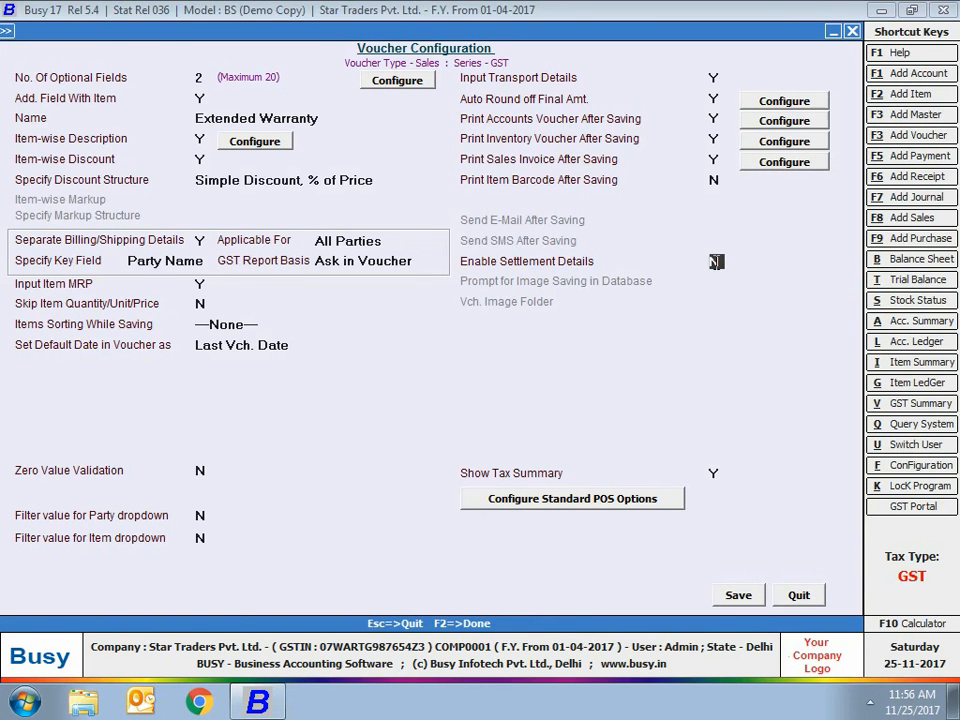
key("y")
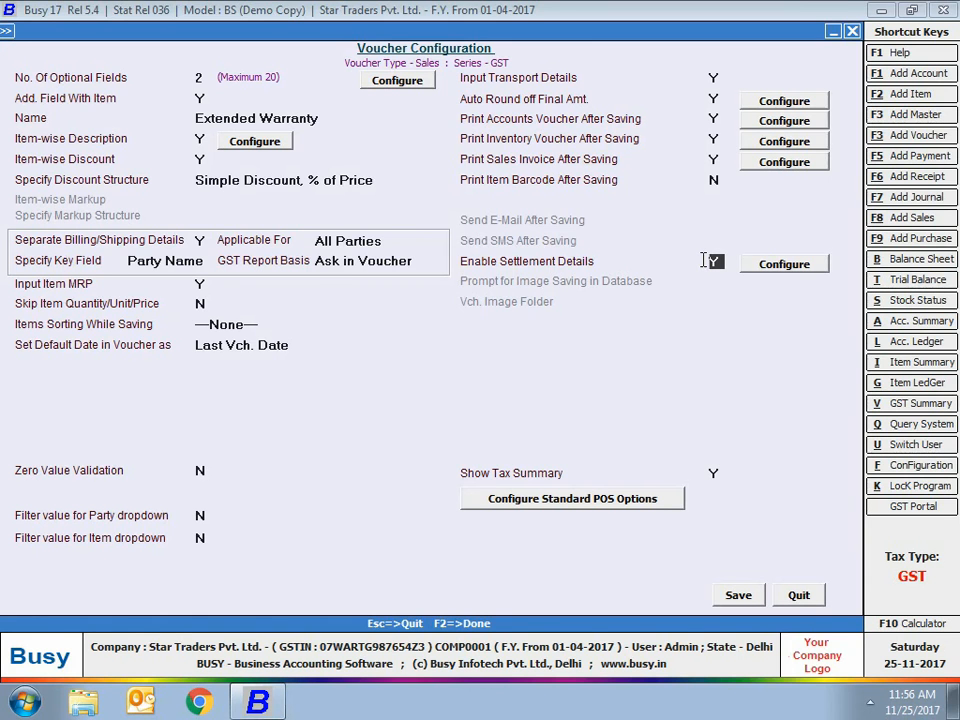
left_click(776, 268)
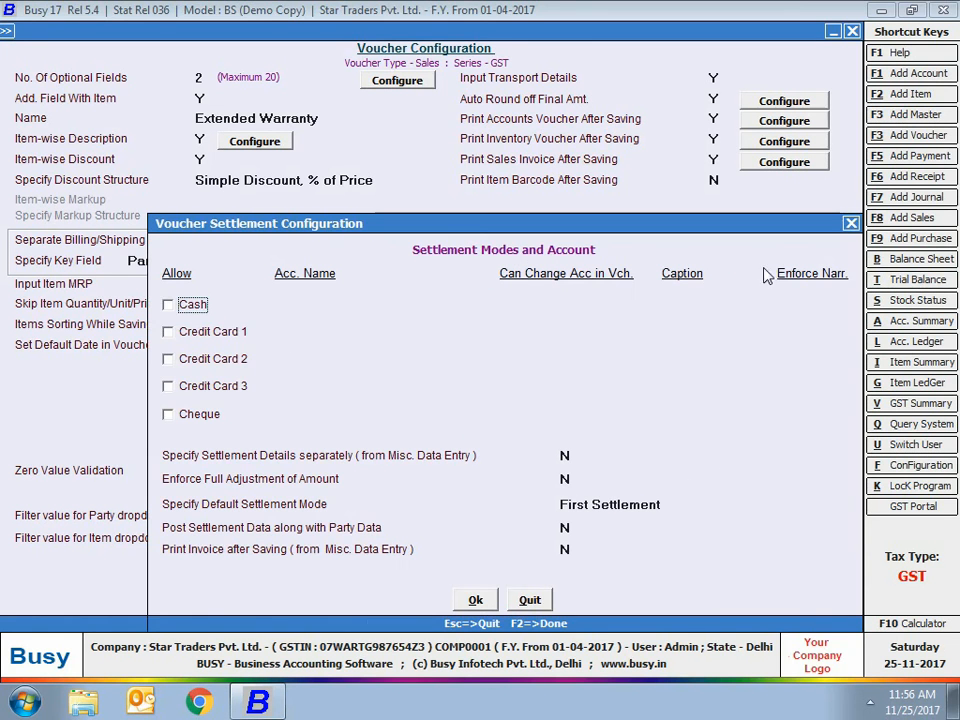
left_click(168, 305)
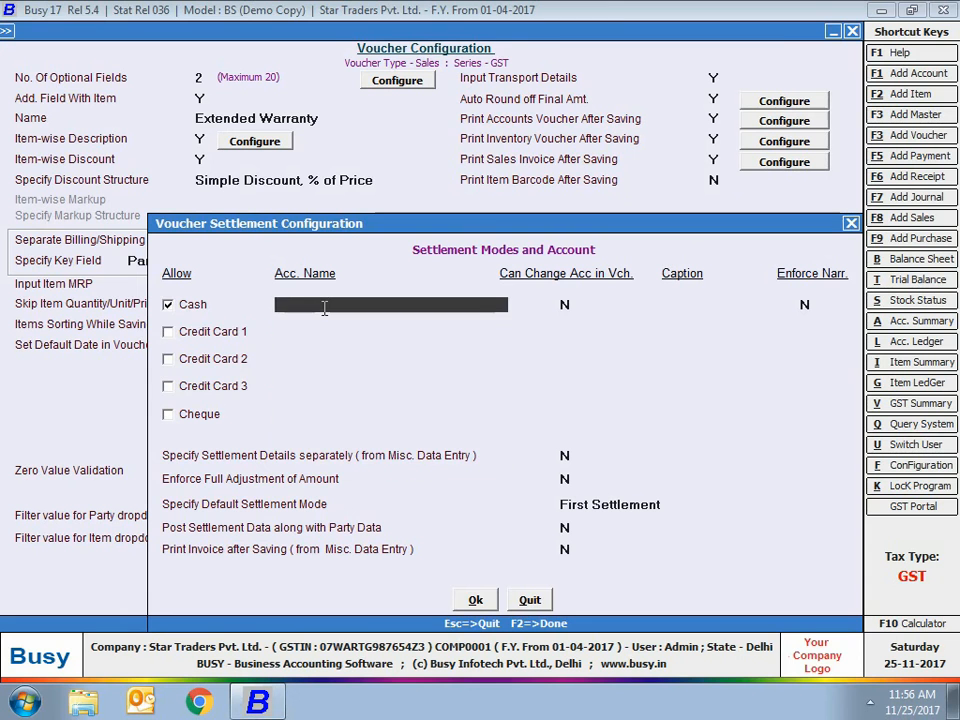
type("cash")
key("Return")
key("Return")
key("Return")
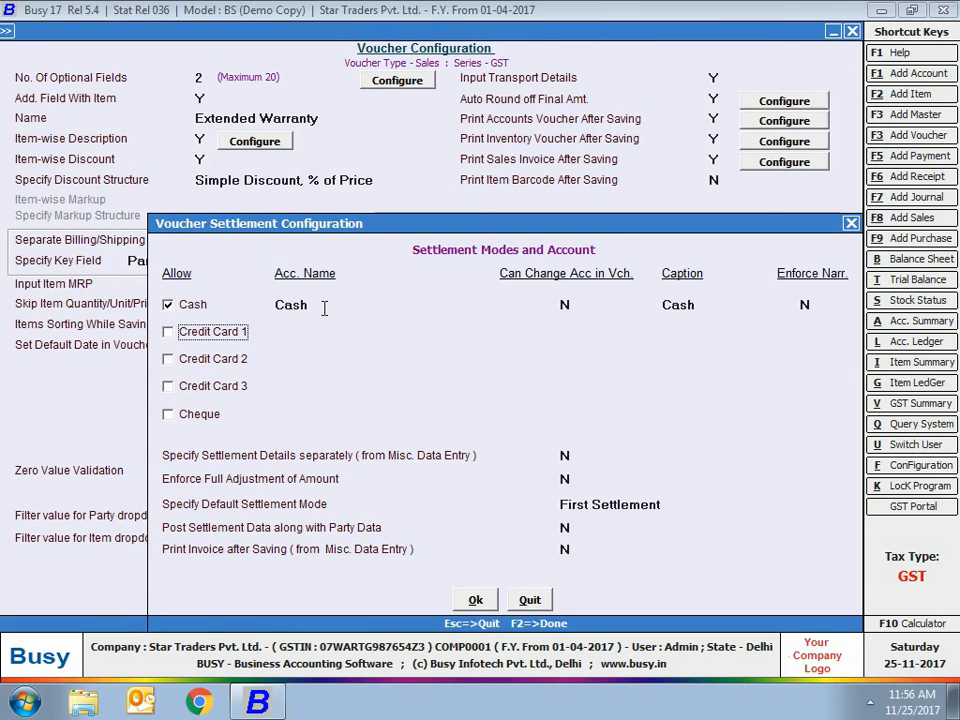
Allow the Credit Card 1 settlement mode with the HDFC Bank account and the caption Credit Card Machine1.
left_click(230, 340)
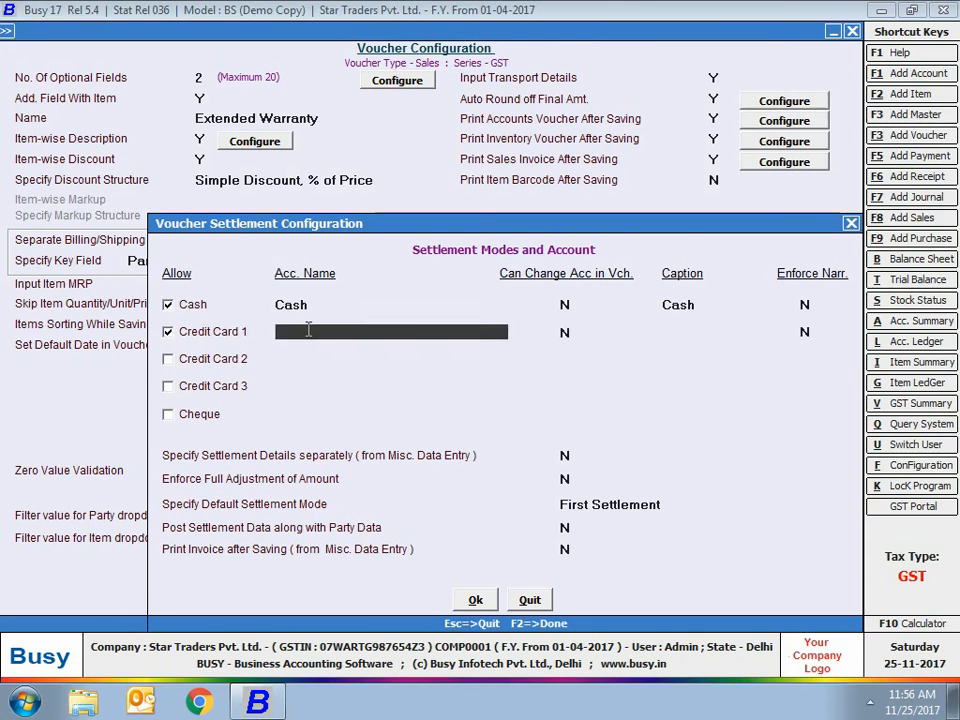
type("hd")
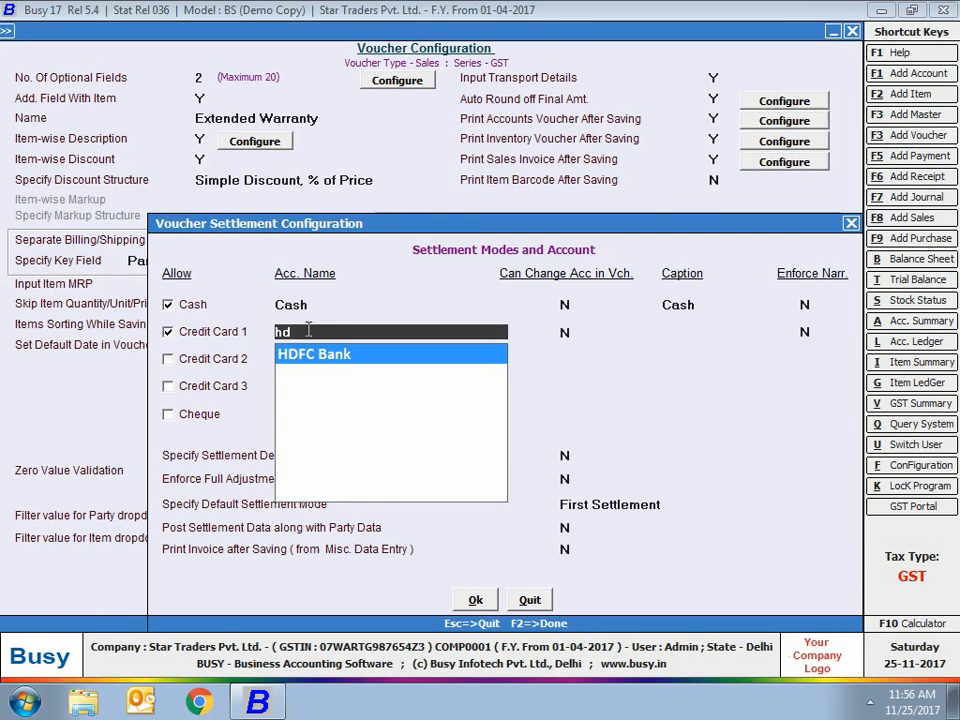
key("Return")
key("Return")
type("Credit Card Machine1")
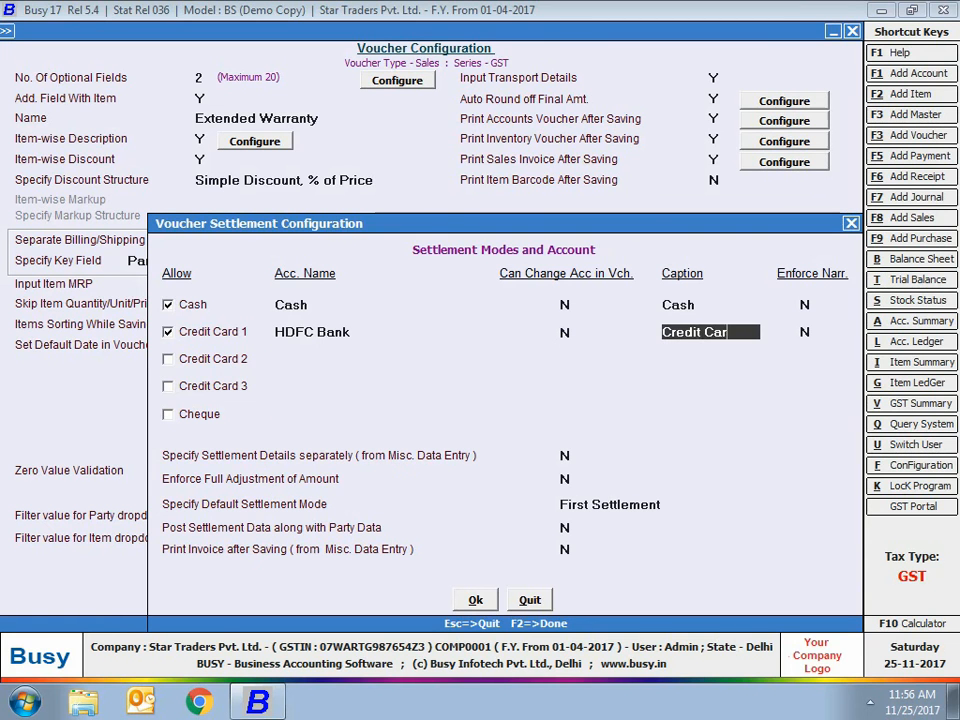
Allow the Credit Card 2 settlement mode with the State Bank of India account and the caption Crdt Card Machine 2.
left_click(169, 359)
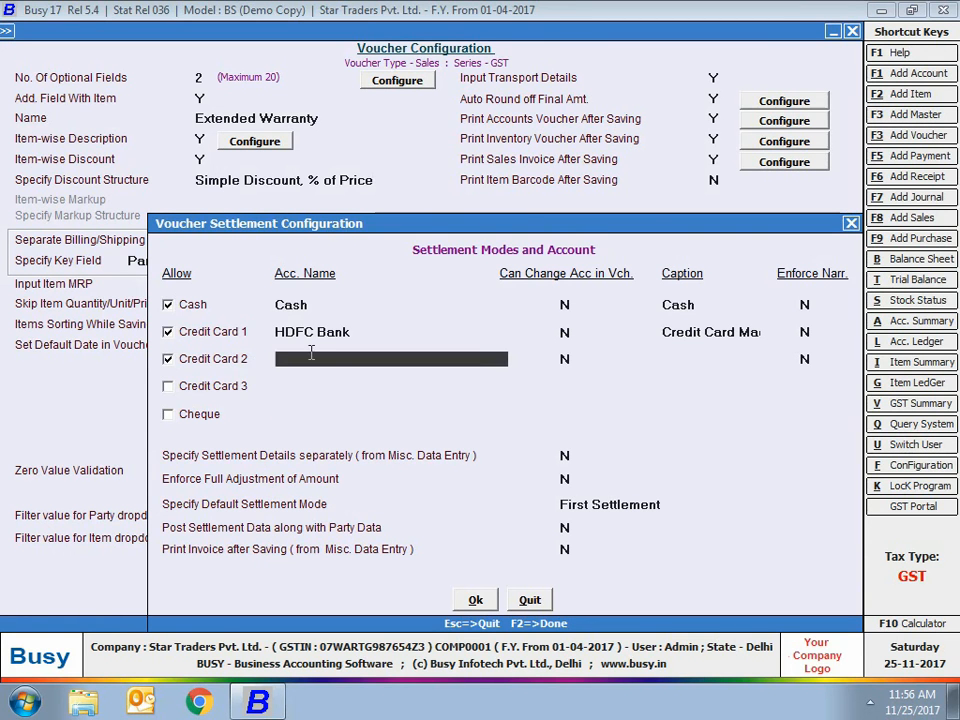
type("sb")
key("Return")
key("Return")
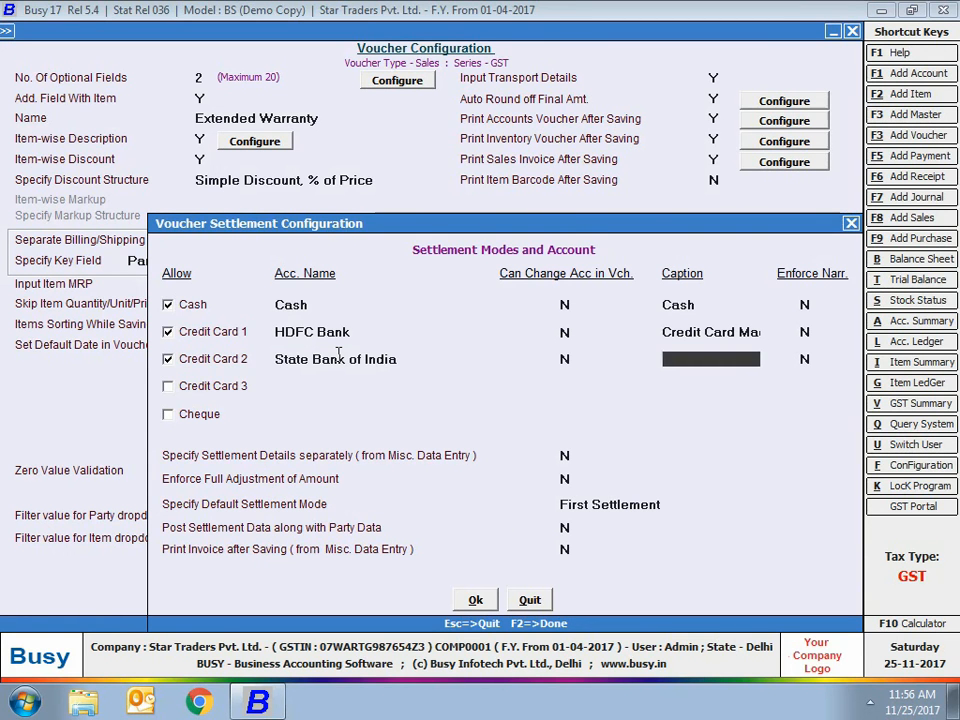
type("Credit Card Machine 2")
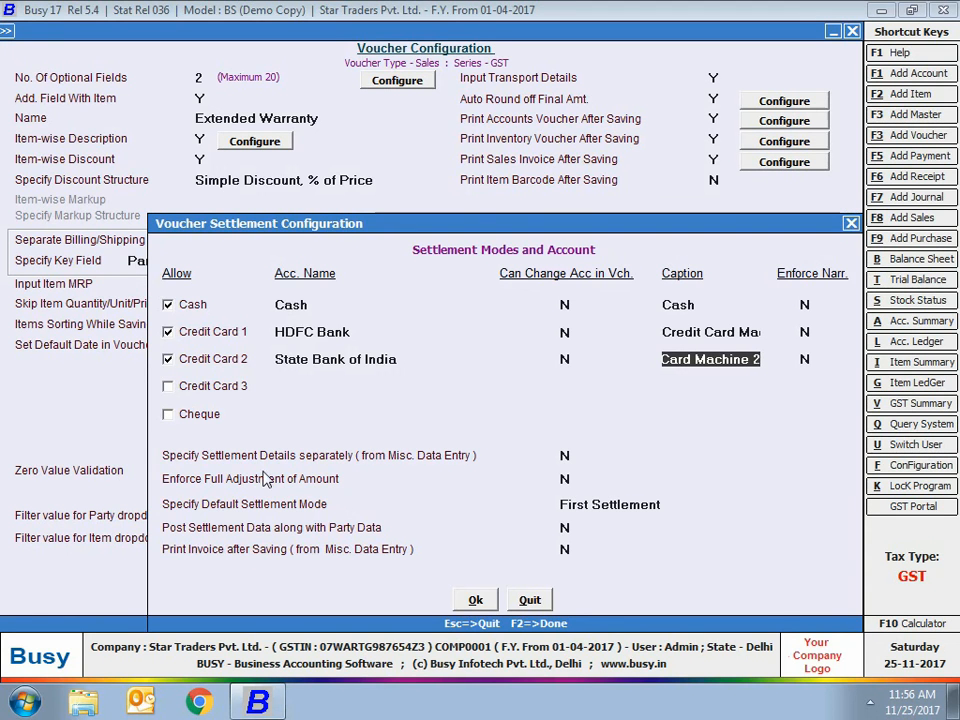
Choose First Settlement as the default settlement mode and accept the voucher settlement configuration.
left_click(628, 505)
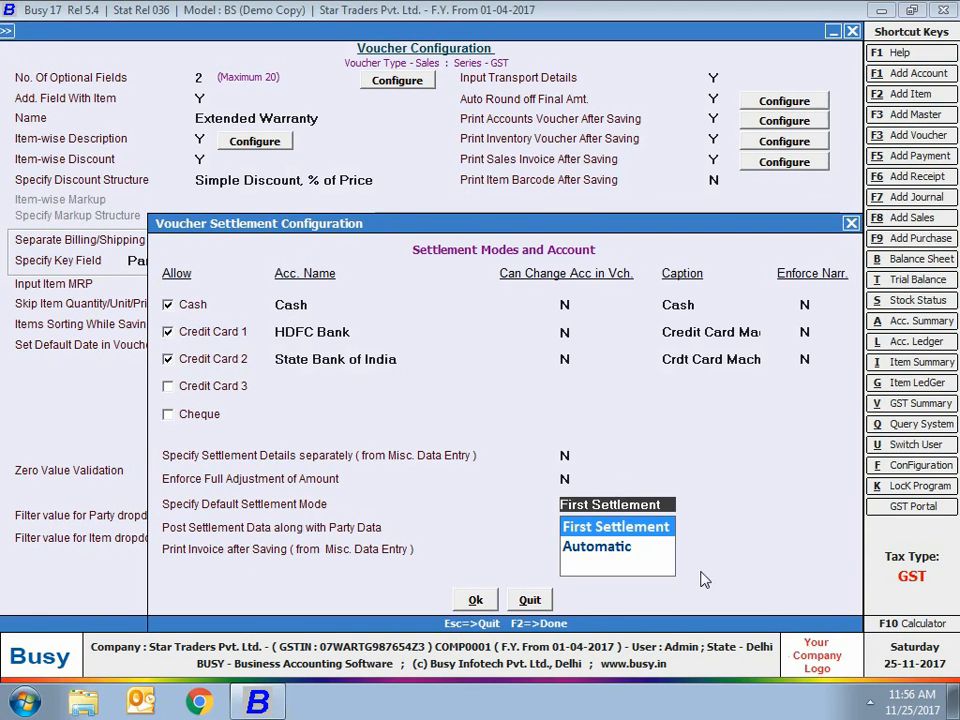
left_click(576, 526)
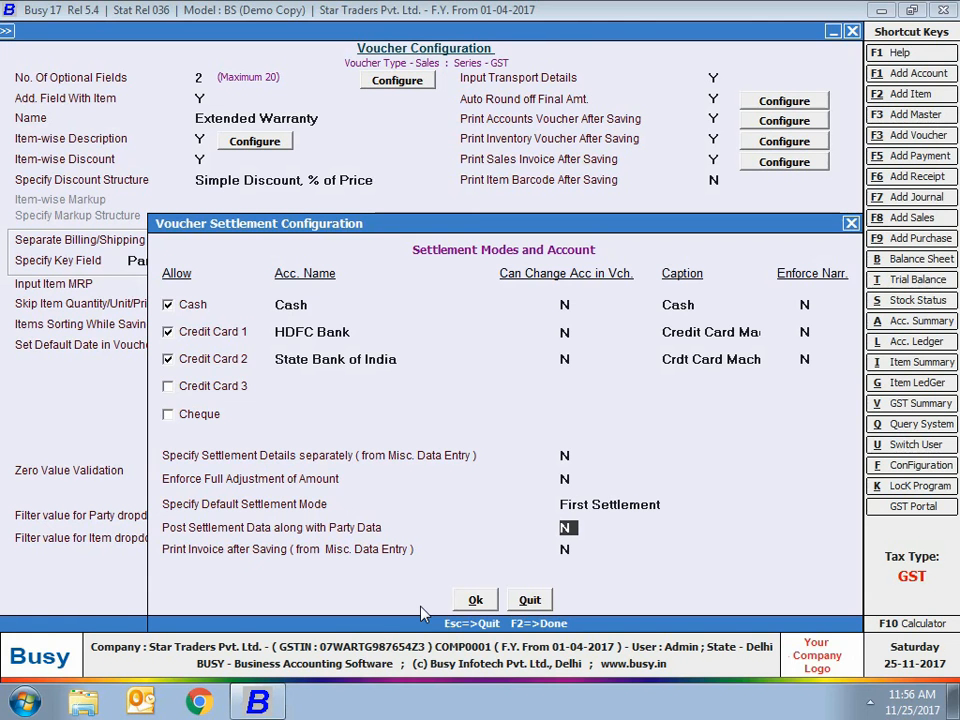
left_click(474, 600)
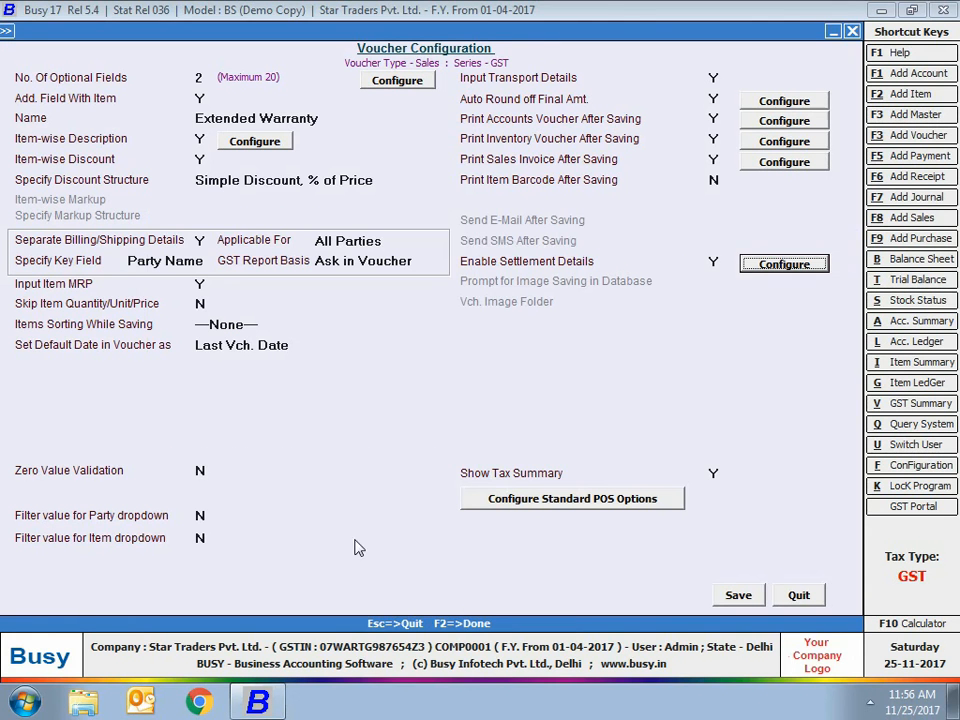
Keep the tax summary shown, accept the default standard POS options and save the GST sales voucher configuration.
left_click(713, 473)
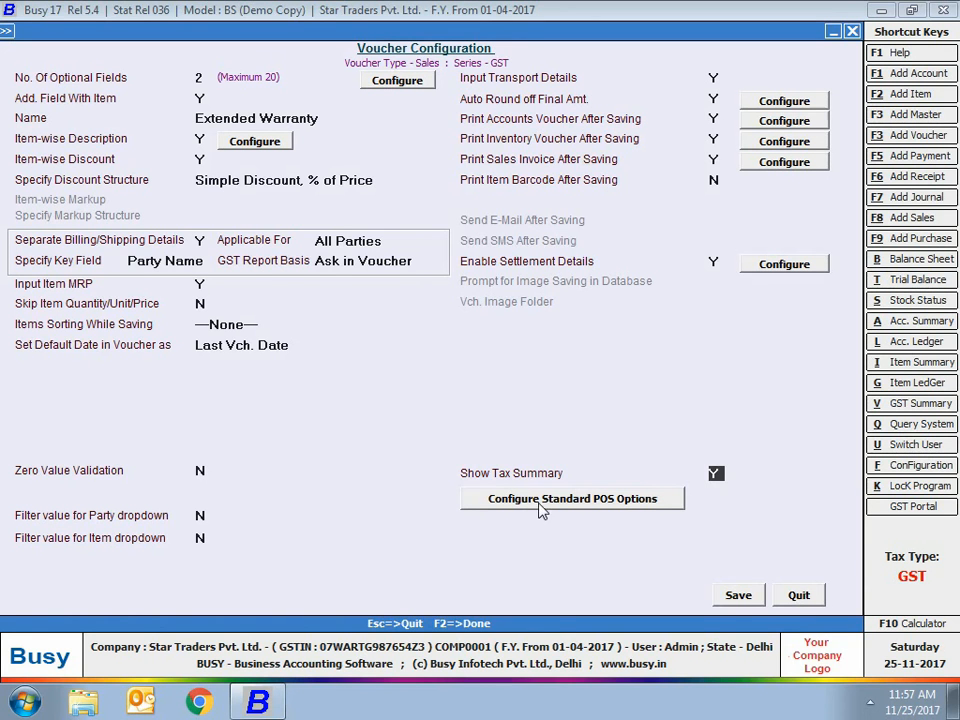
left_click(568, 503)
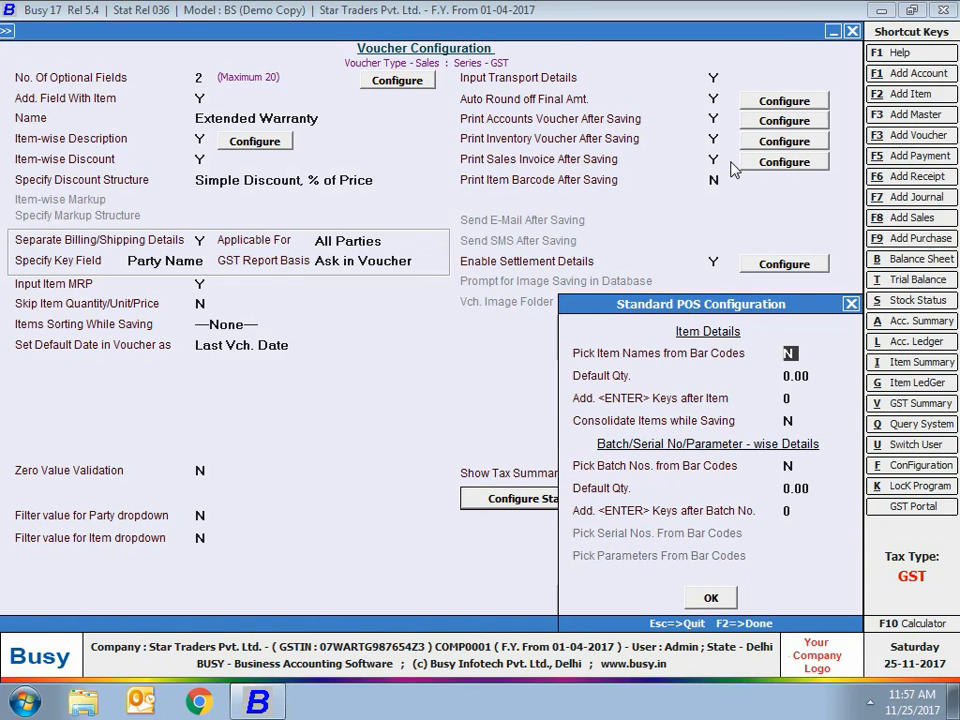
left_click(692, 597)
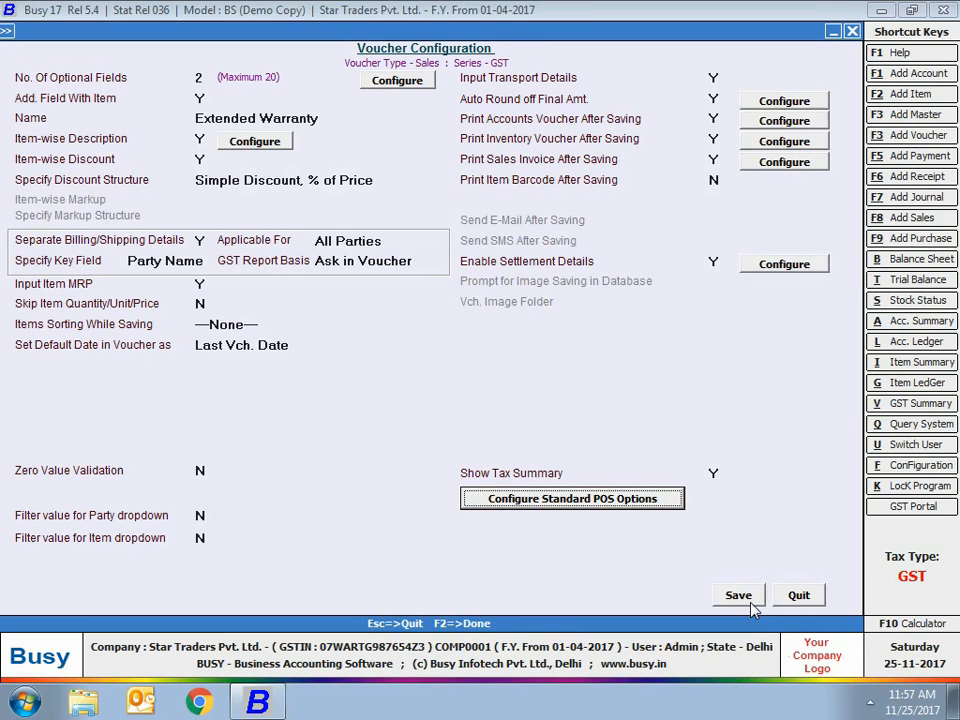
left_click(736, 596)
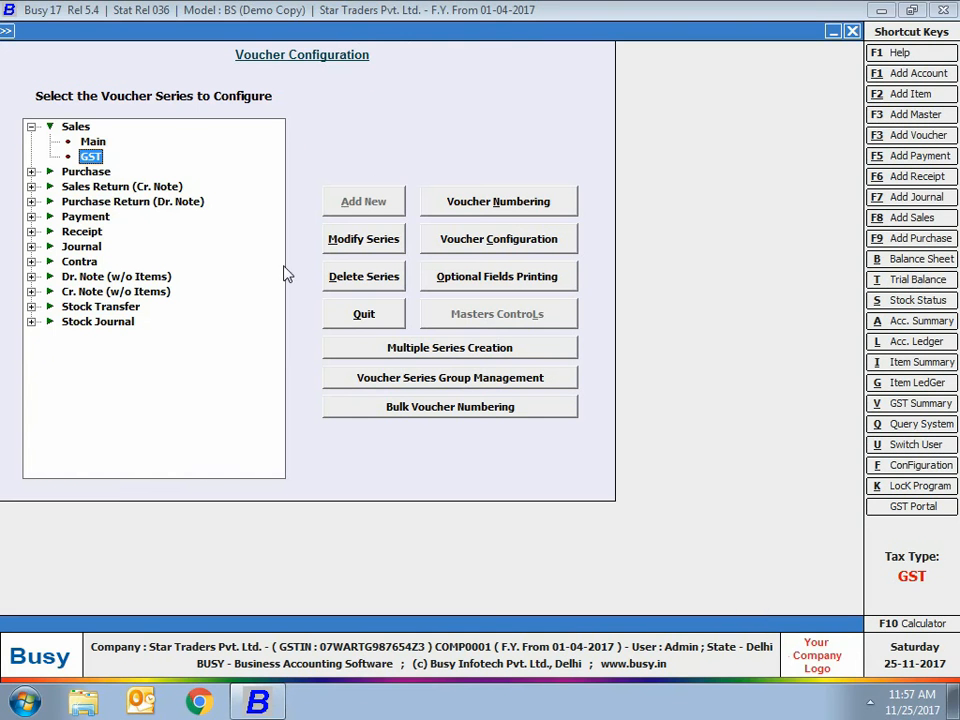
Save the optional fields printing settings of the GST series with all fields printed, and leave the voucher configuration.
left_click(489, 284)
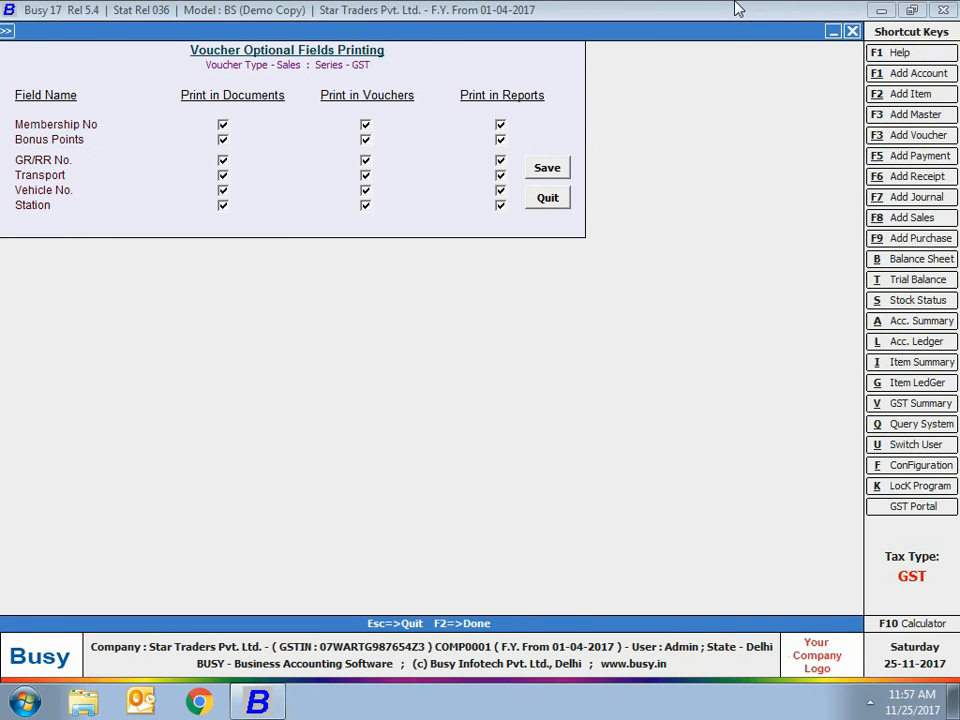
left_click(544, 162)
key("Escape")
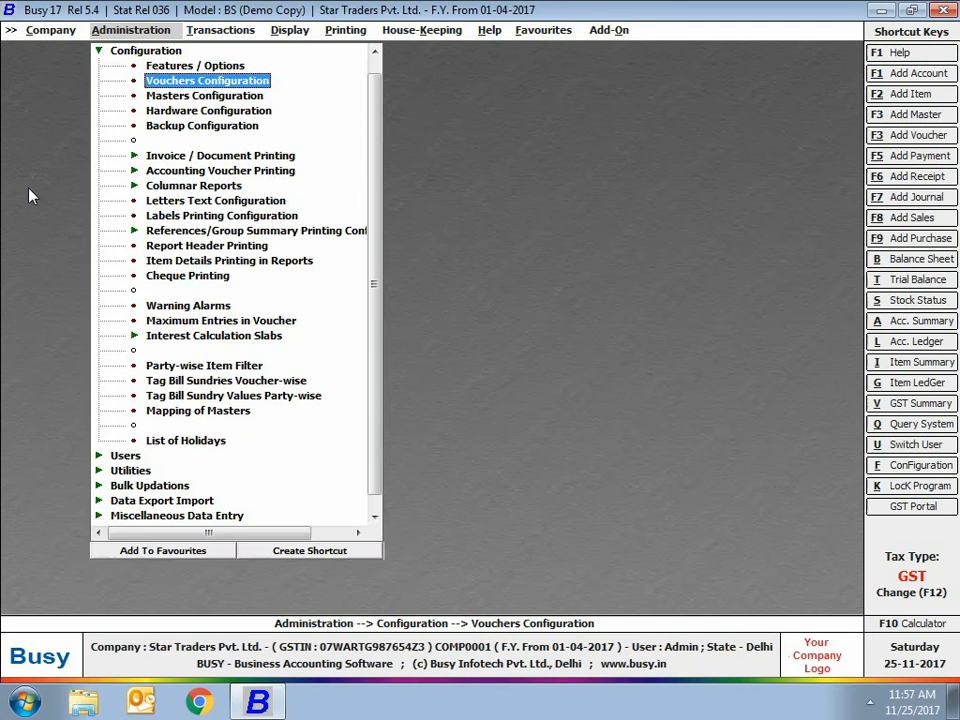
key("Escape")
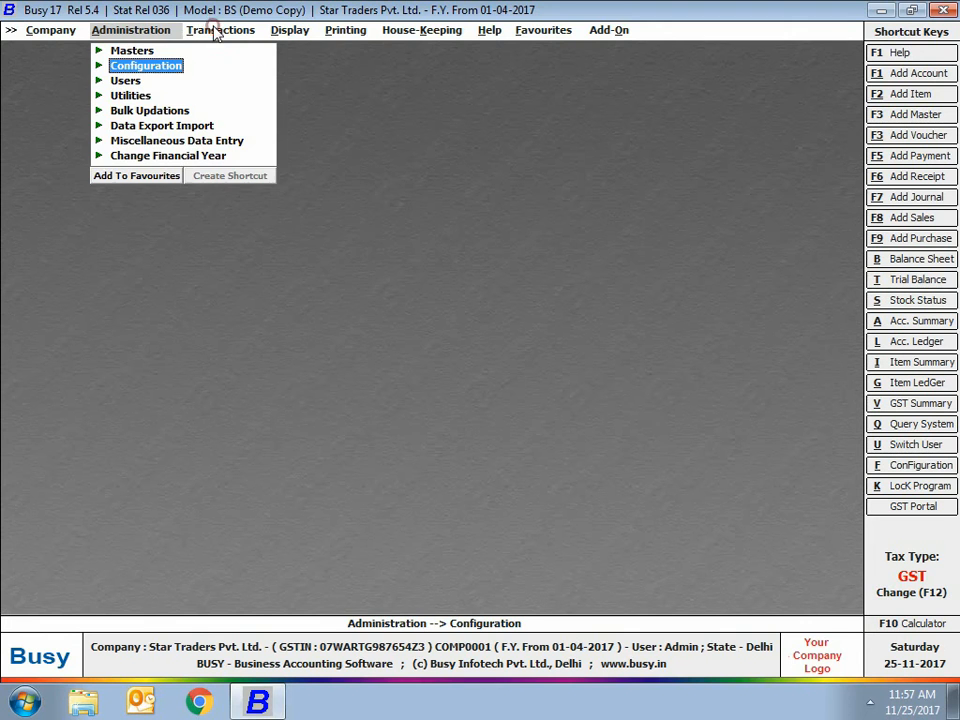
Start a new sales voucher using the GST series and keep the default voucher date.
left_click(214, 33)
left_click(218, 50)
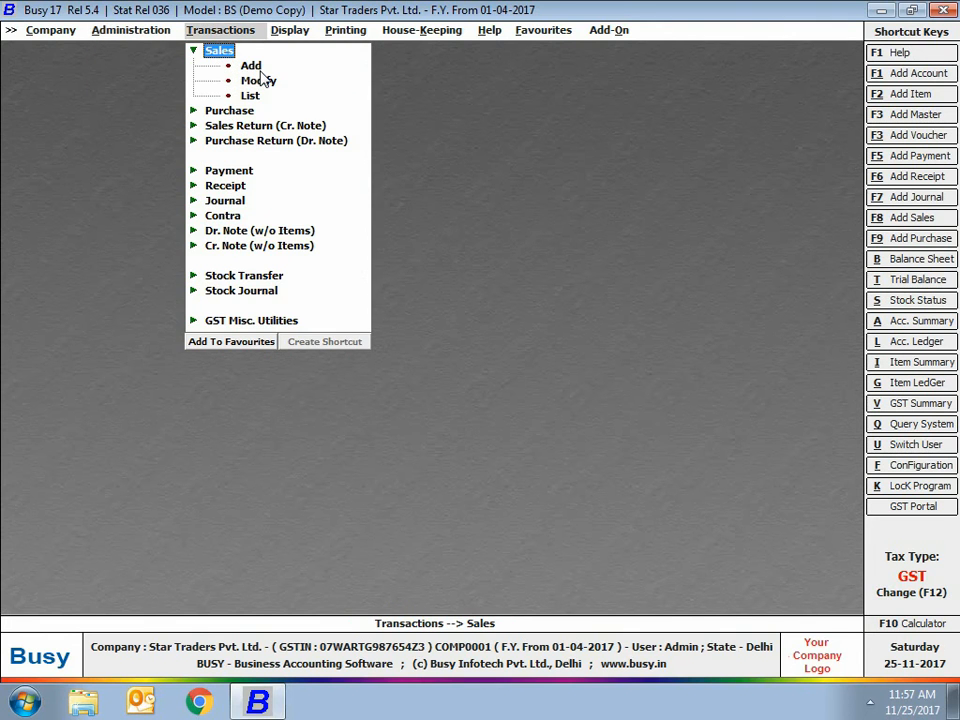
double_click(251, 66)
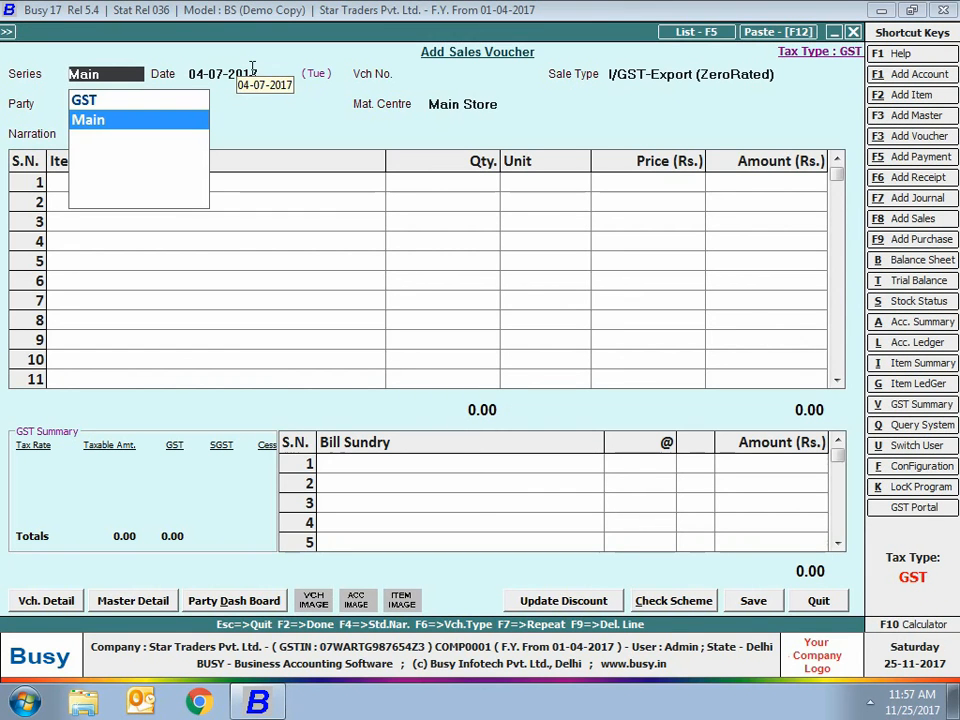
key("Up")
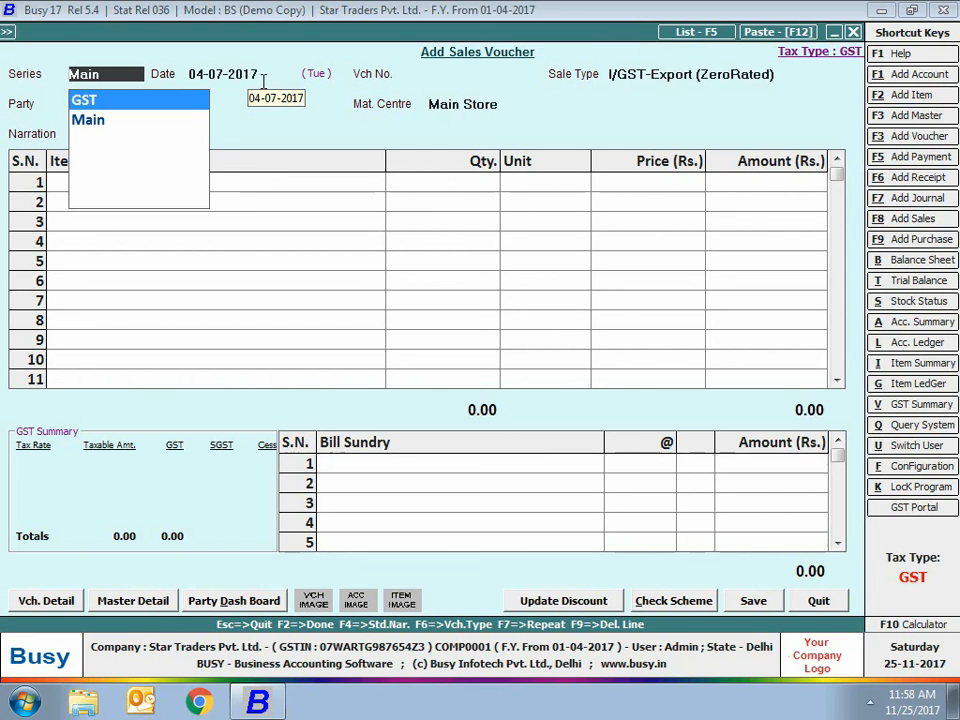
key("Return")
key("Return")
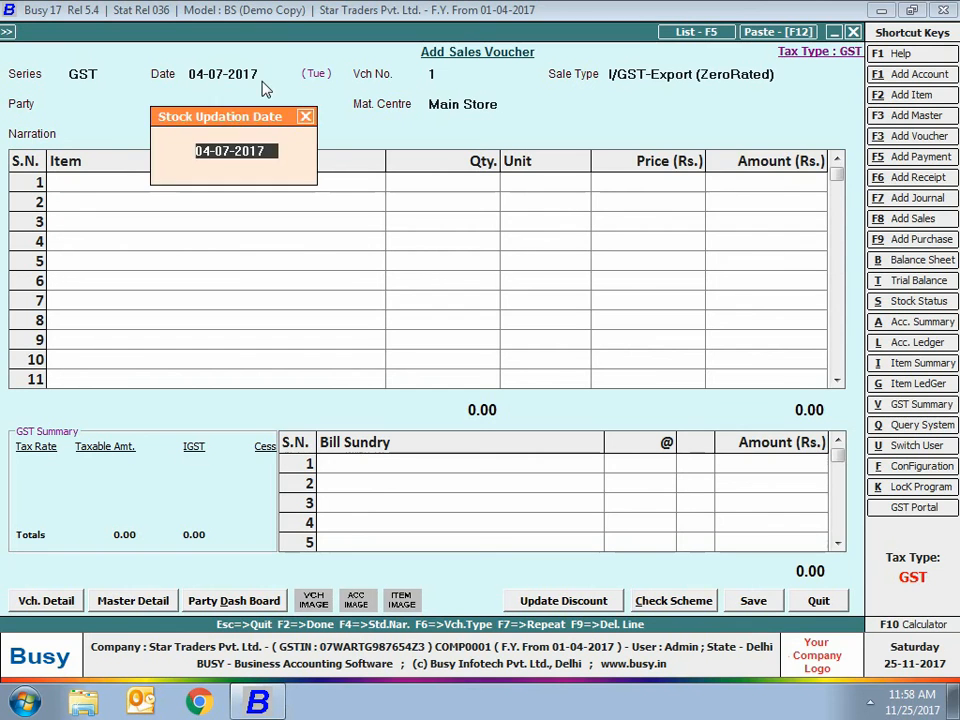
Accept the stock updation date and set the sale type to L/GST-28% with Arshia Enterprises as the party.
key("Return")
type("lgt")
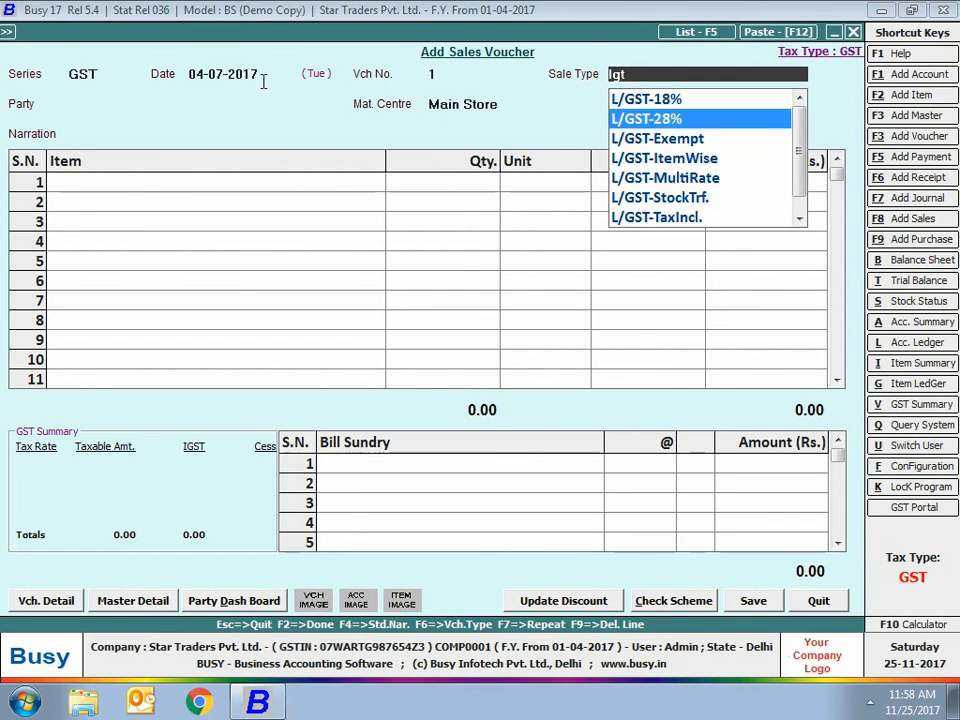
key("Return")
key("Return")
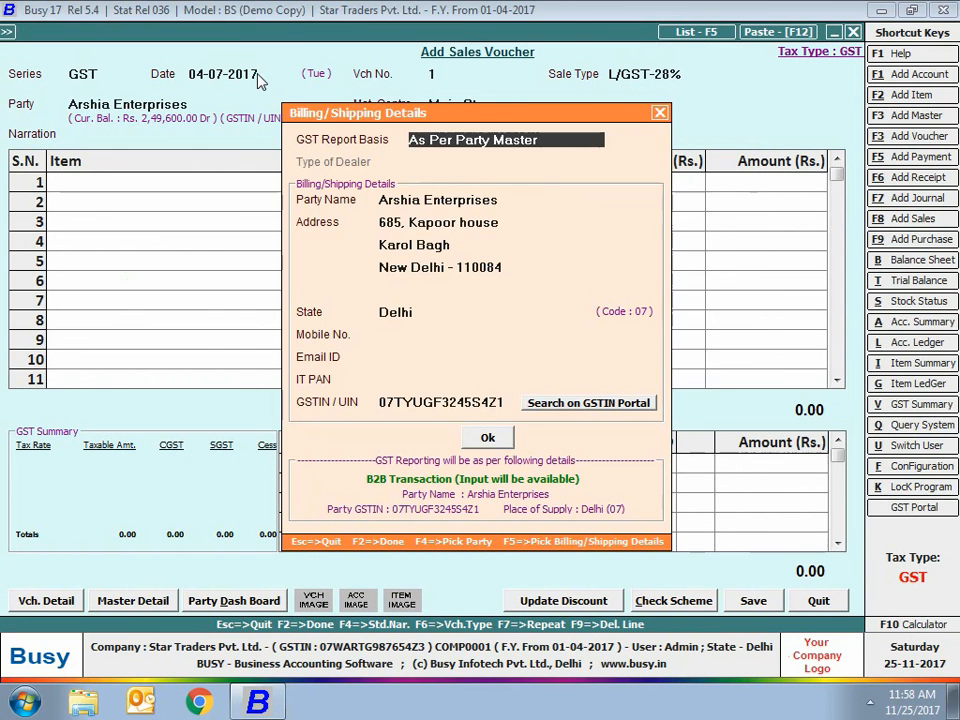
Set the GST report basis to Billing/Shipping Details and the type of dealer to Registered, keeping the party name.
left_click(417, 137)
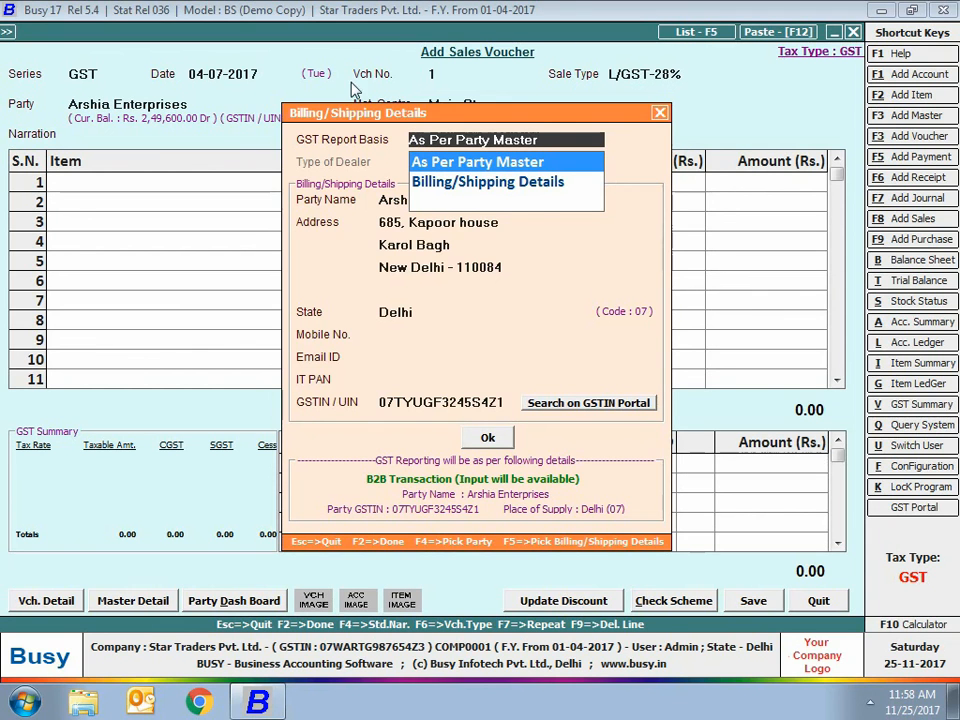
left_click(577, 184)
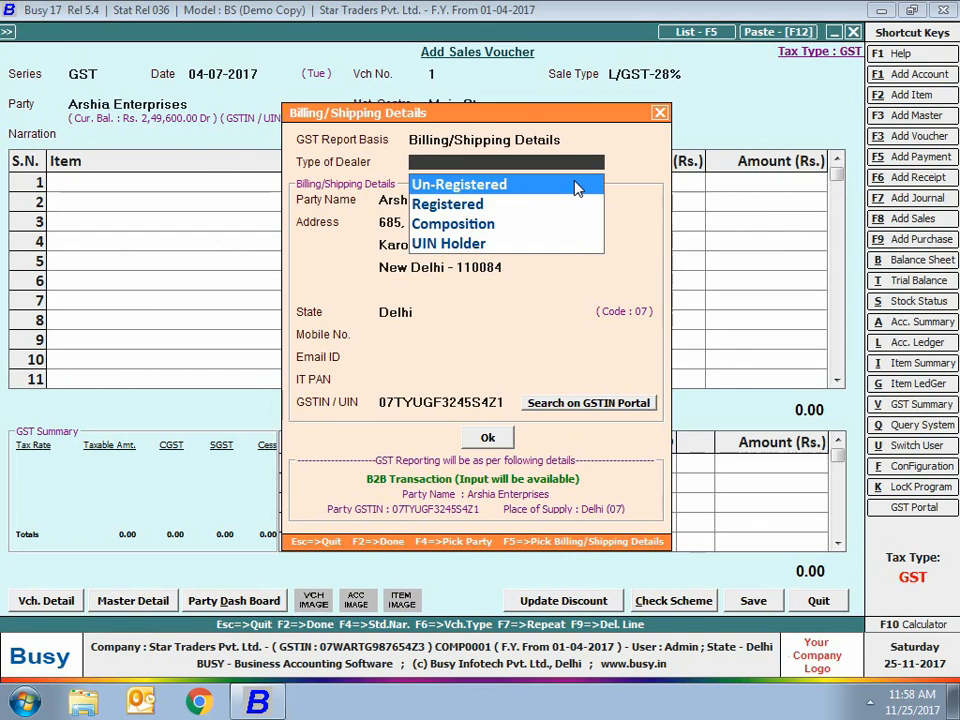
key("Down")
key("Return")
key("Return")
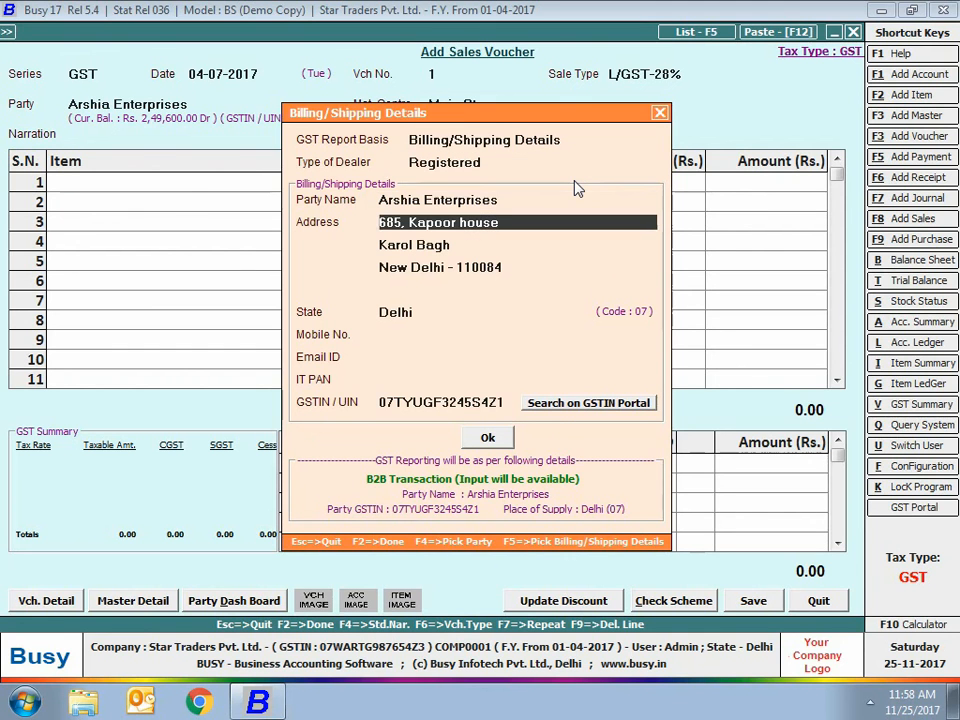
Enter a different shipping address and postal code for the party, accept the billing/shipping details and leave the narration blank.
type("239, Kumar Bu")
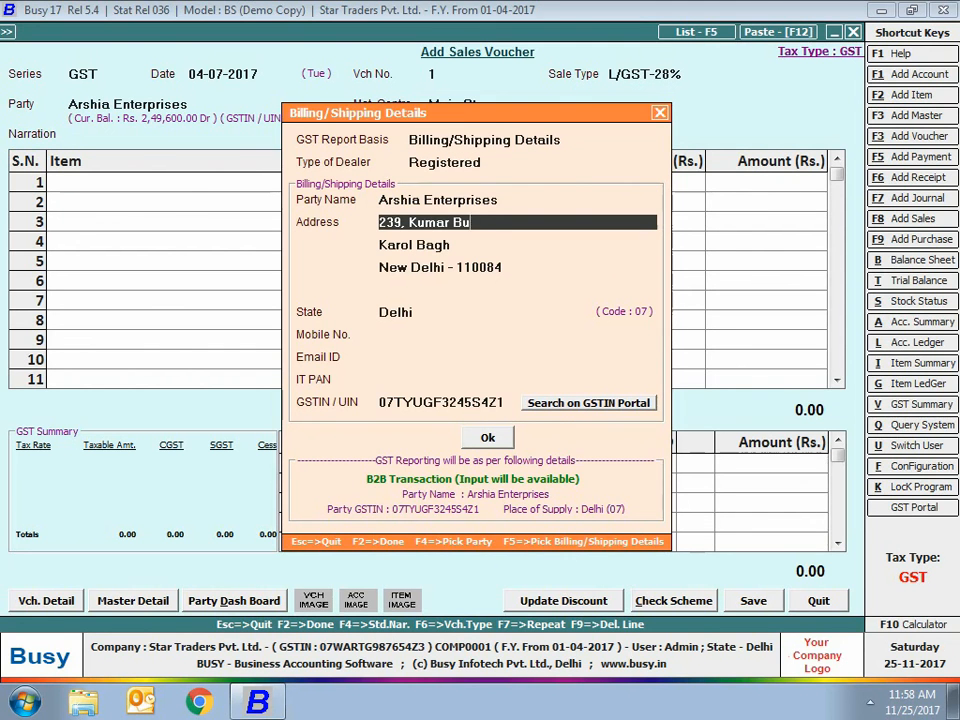
type("ilding")
key("Return")
type("Rohini Eas")
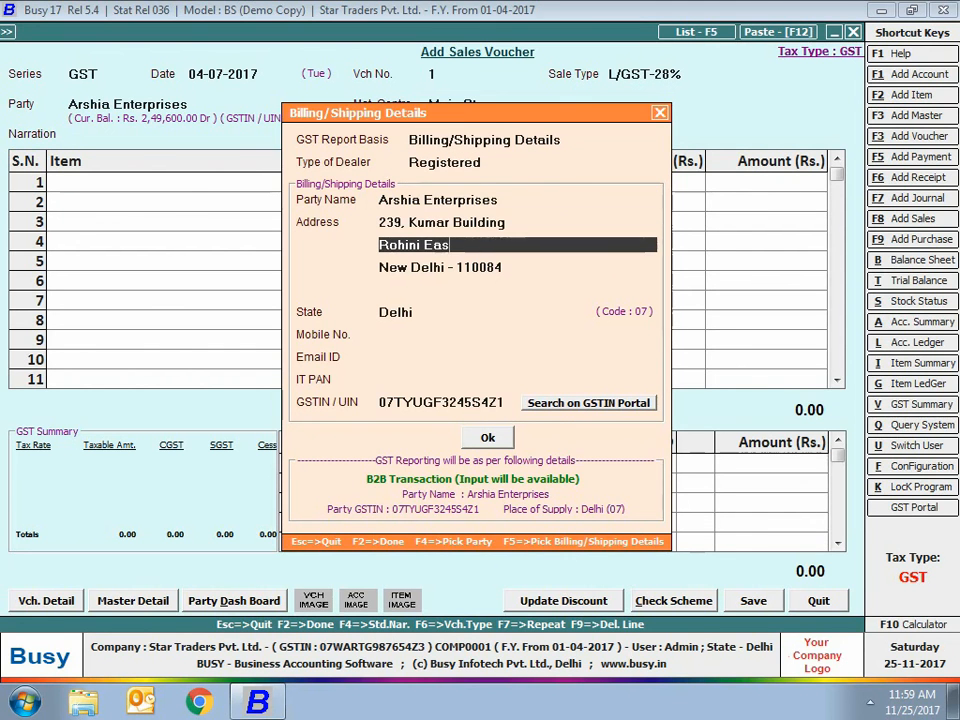
type("t")
left_click(472, 268)
left_click(491, 268)
key("BackSpace")
type("3")
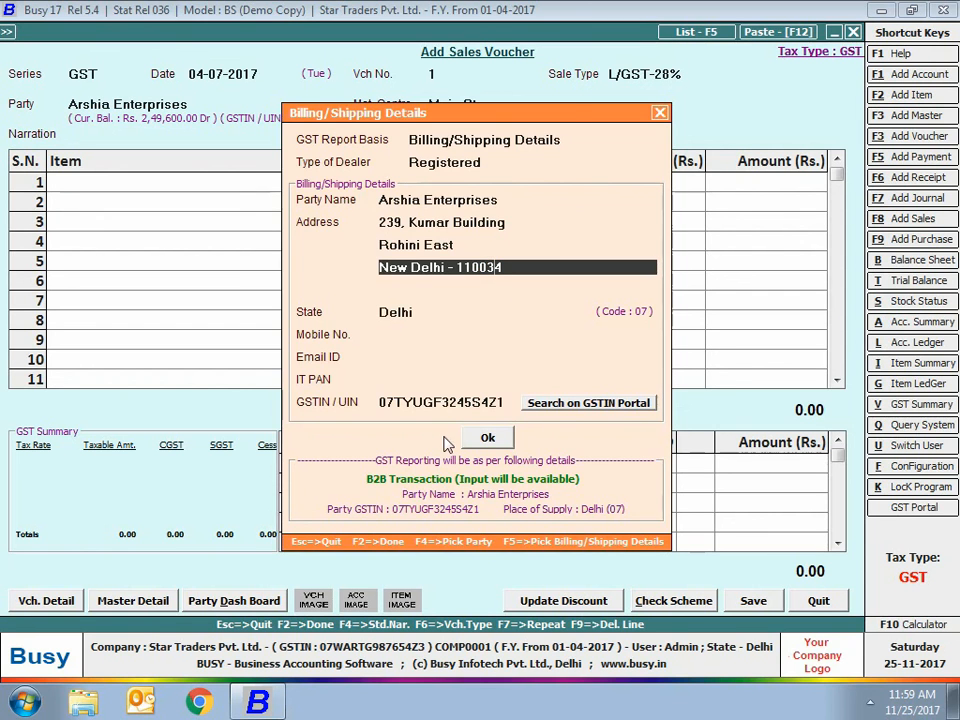
left_click(488, 439)
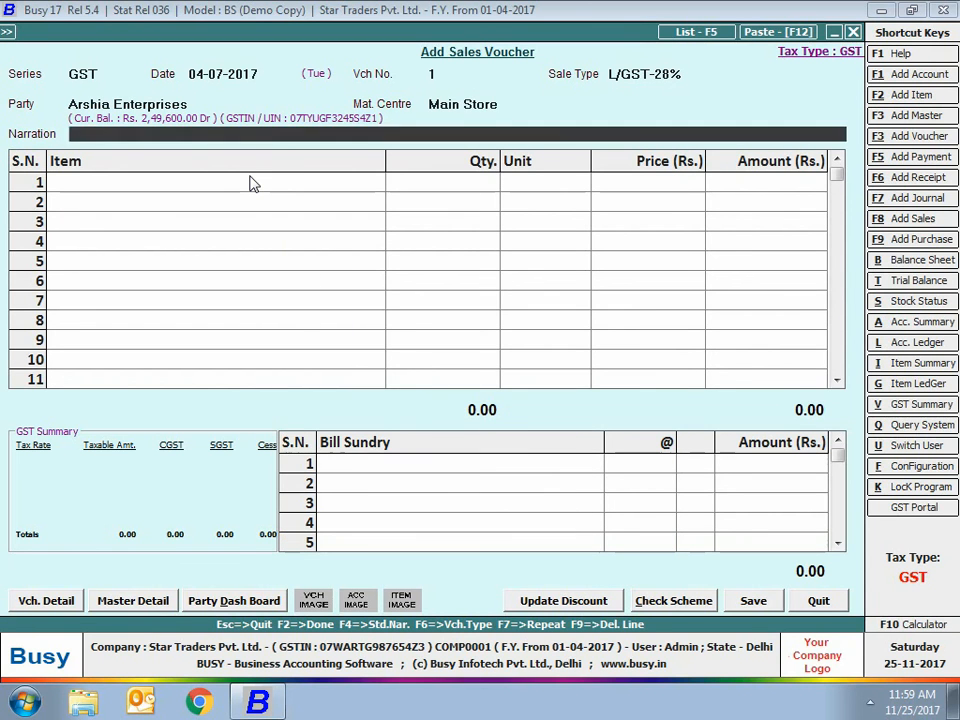
key("Return")
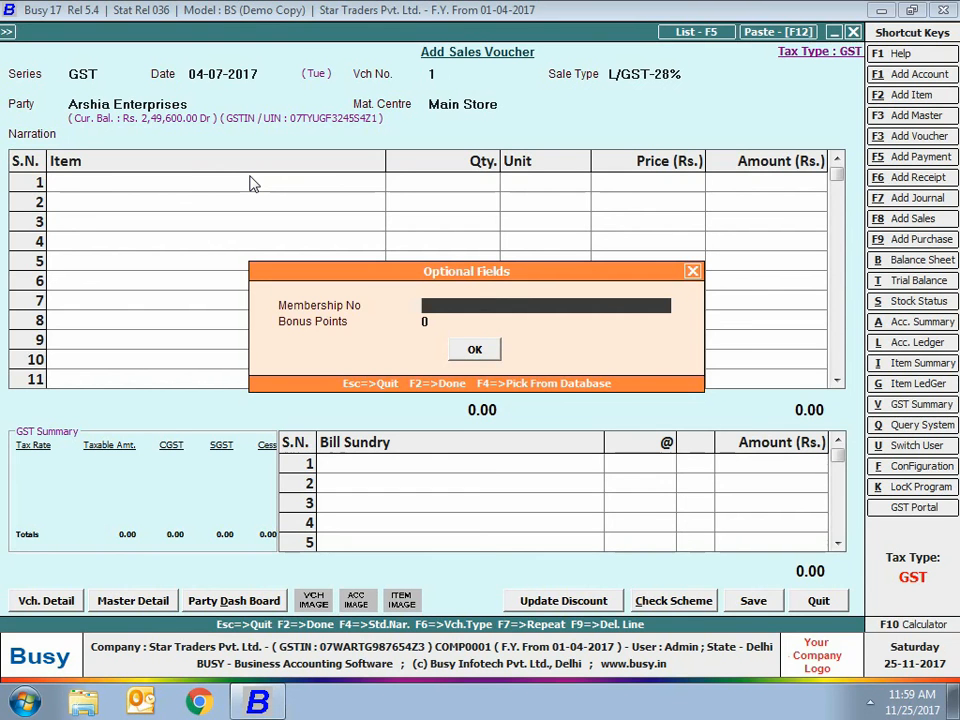
Fill in the optional fields with a new Prime membership number and 100 bonus points, and accept them.
key("F3")
type("Prim")
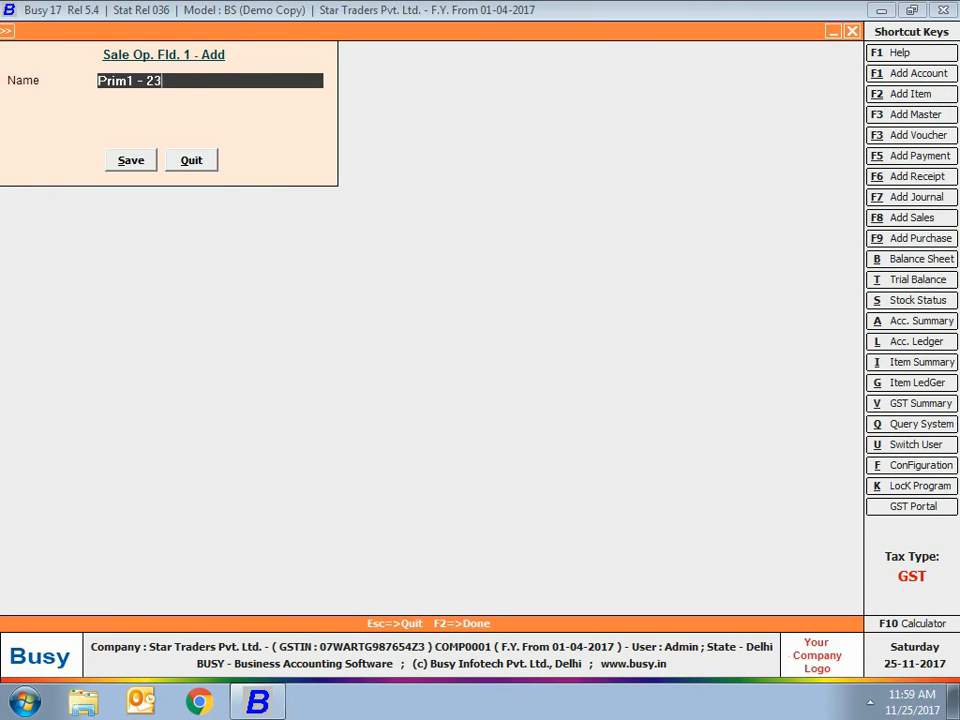
type("e")
key("Return")
key("Return")
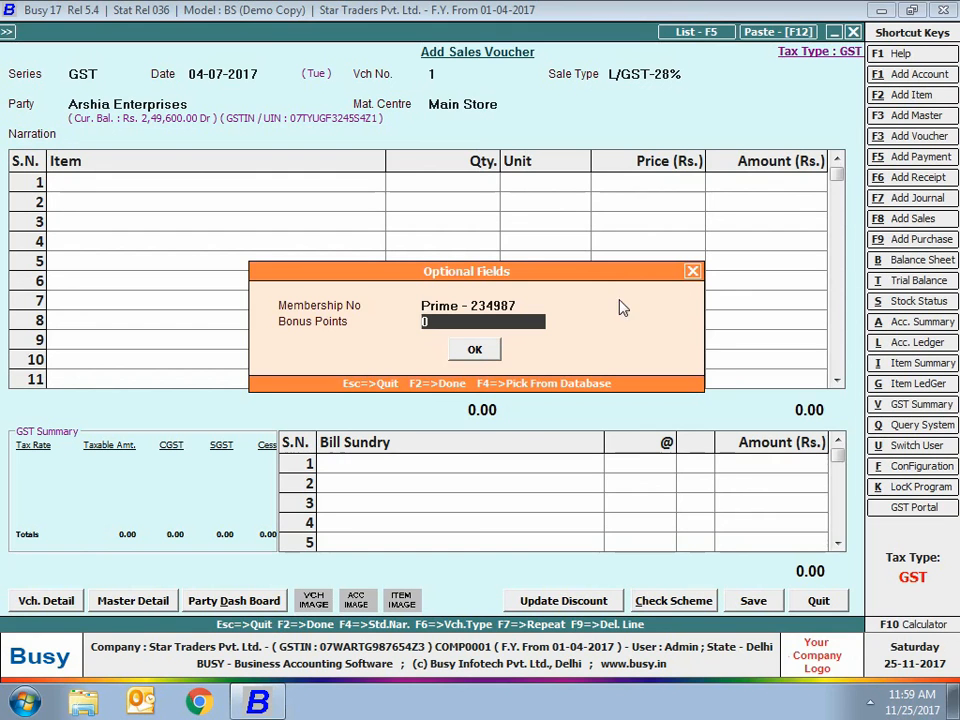
type("100")
key("Return")
key("Return")
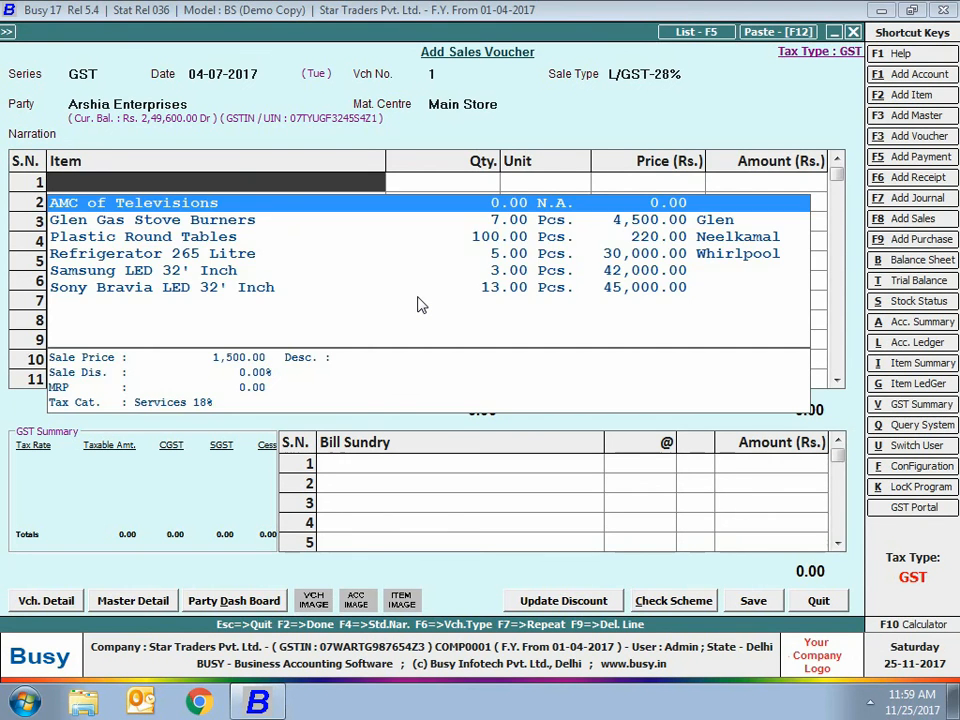
Add Refrigerator 265 Litre as the first voucher item and accept its M.R.P. of 30000.00.
key("Down")
key("Down")
key("Down")
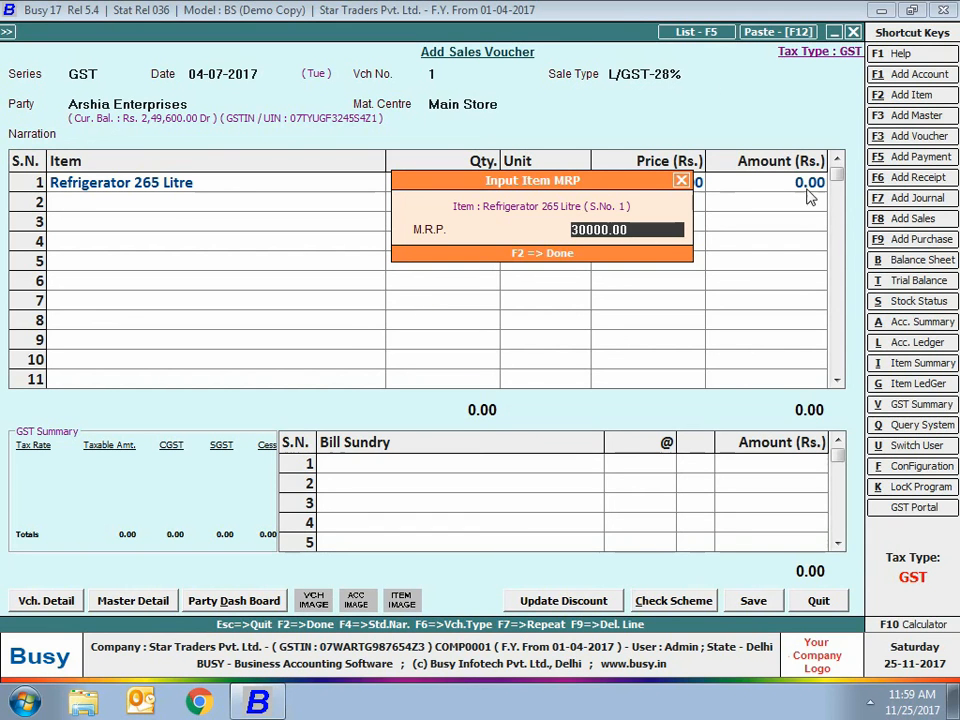
key("Return")
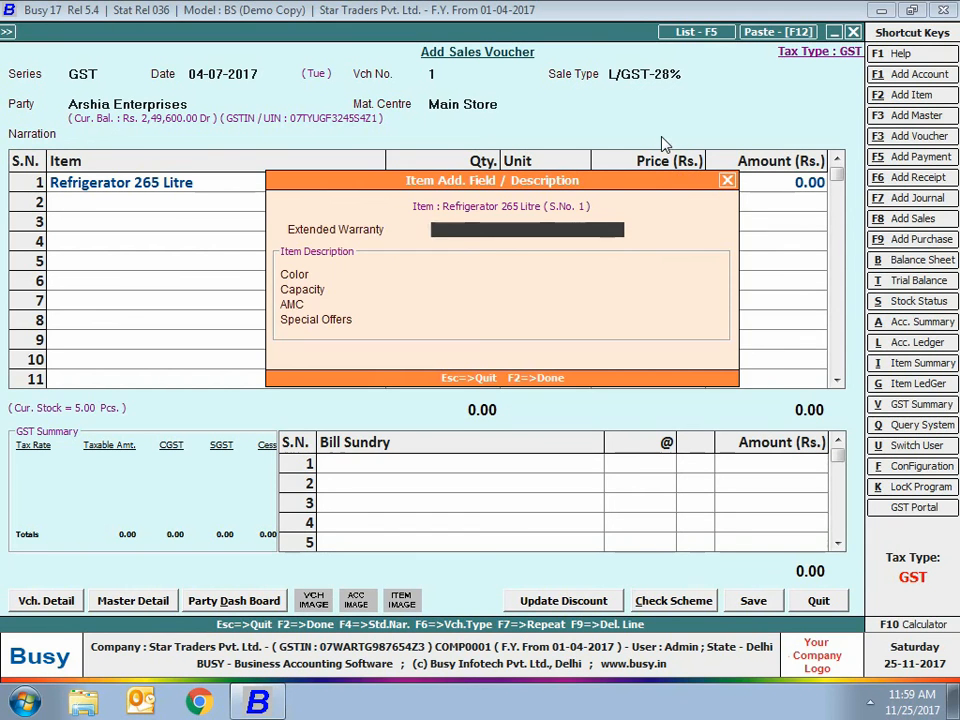
Set the refrigerator's extended warranty to 2 Years, its color to Gray and its capacity to 265 Litre.
type("2 years")
key("Return")
type("Gray")
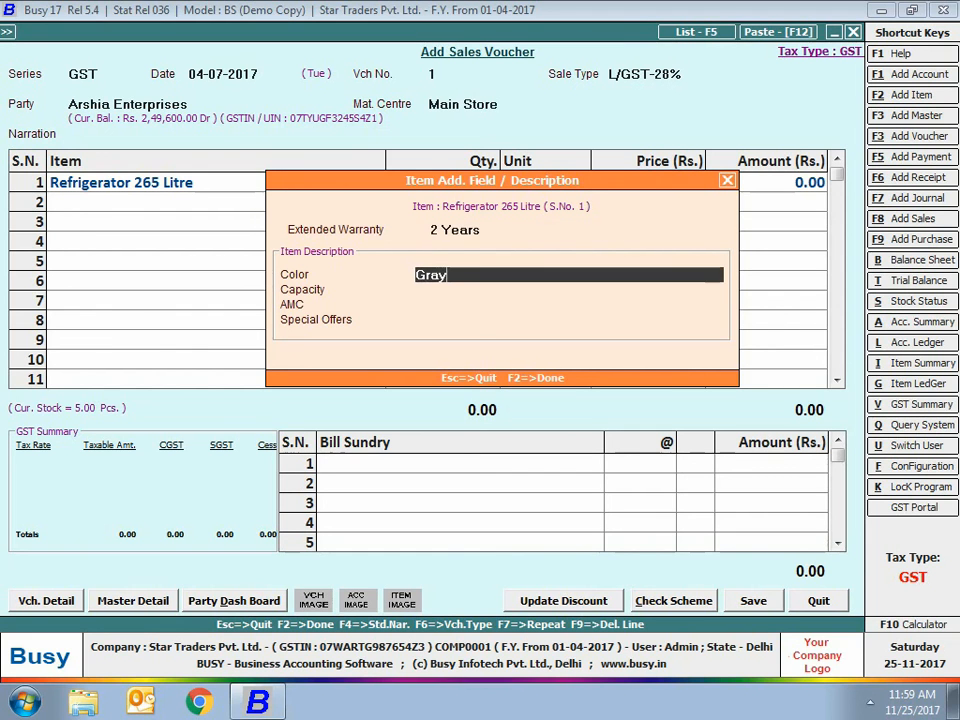
key("Return")
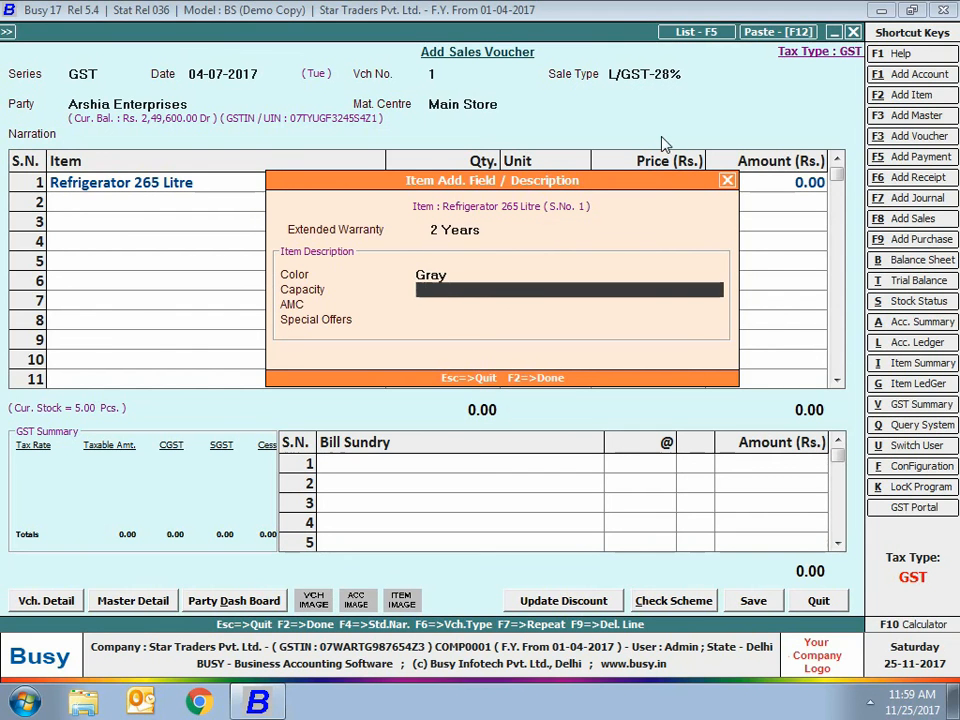
type("265 litre")
key("Return")
Set AMC to Yes and the special offer to "Free 2 Ice Cube trays", and finish the item description.
type("yes")
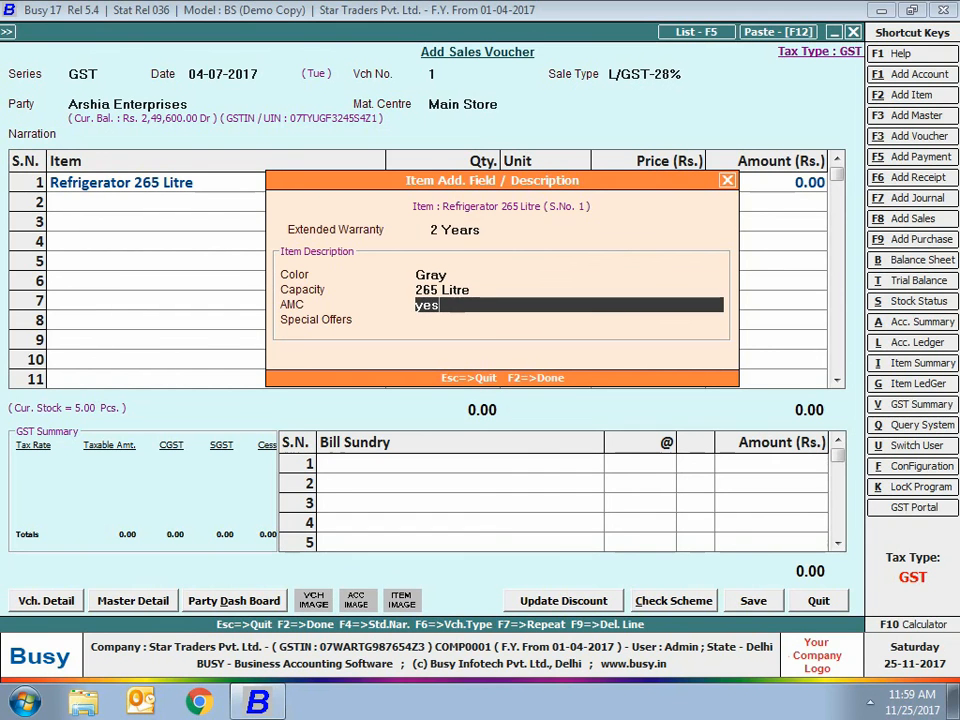
key("Return")
type("Fre")
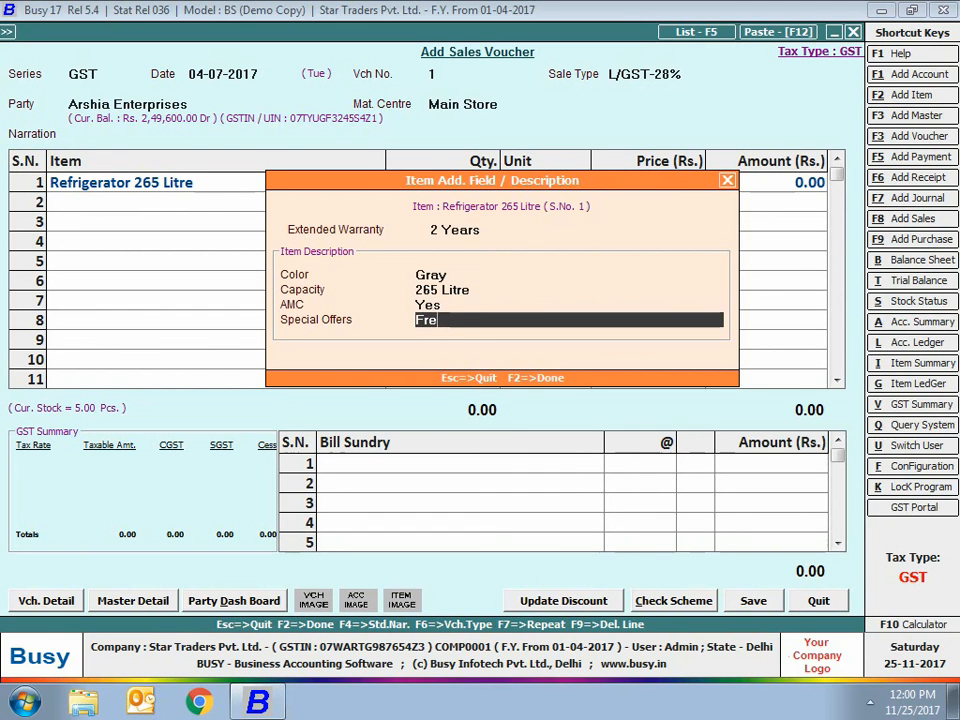
type("e 2 Ice Cube trays")
left_click(447, 320)
type("2")
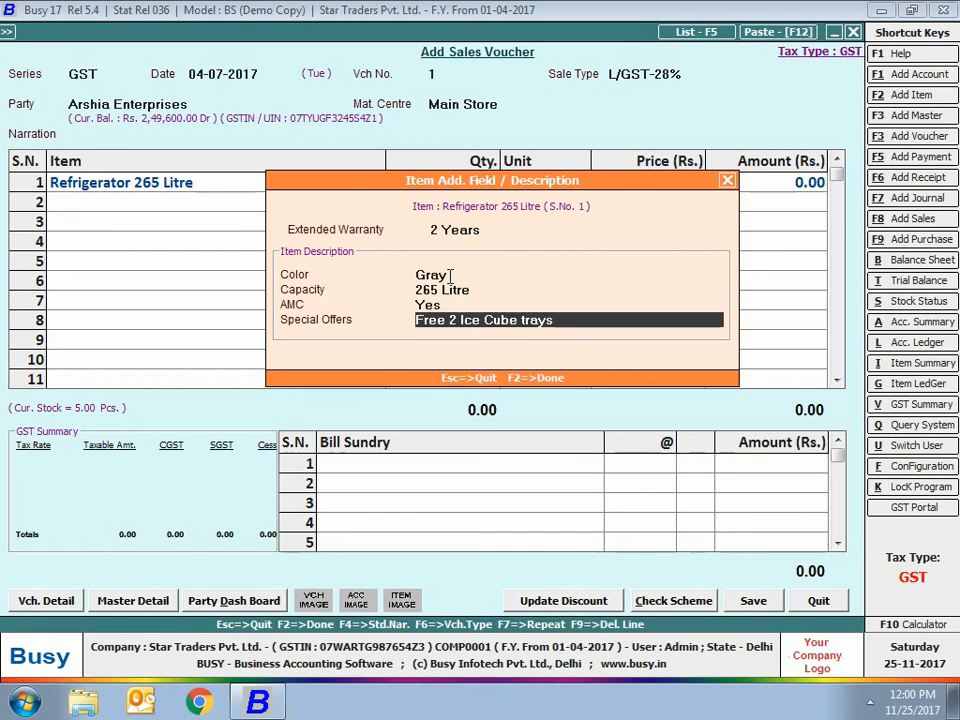
key("F2")
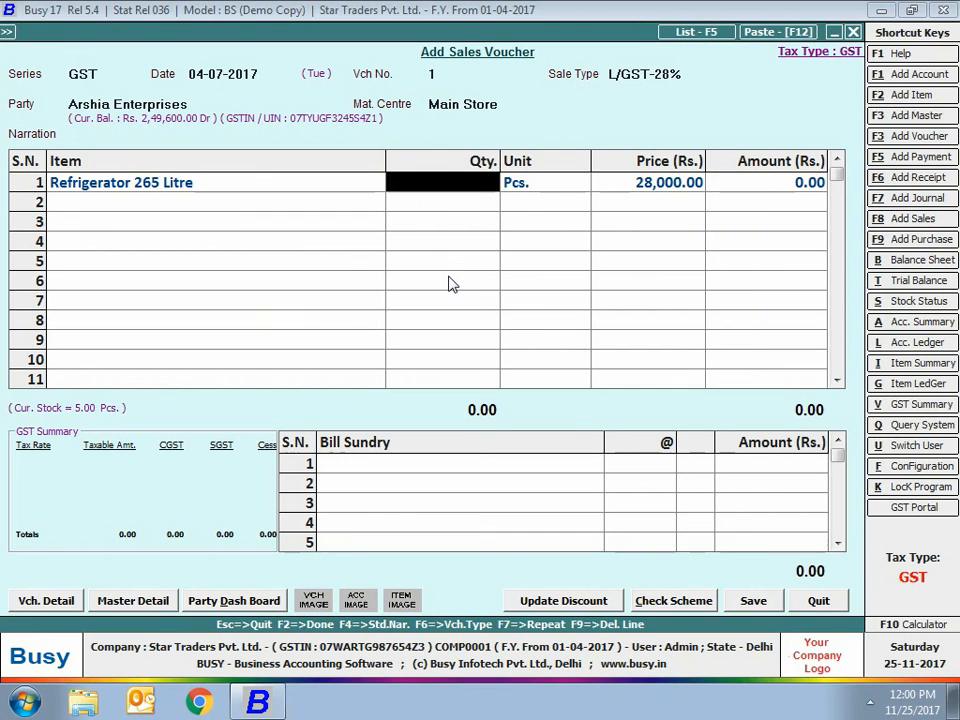
Enter a quantity of 1 Pcs. for the refrigerator, keep its price of 28,000.00 and apply a 1% discount.
type("1")
key("Return")
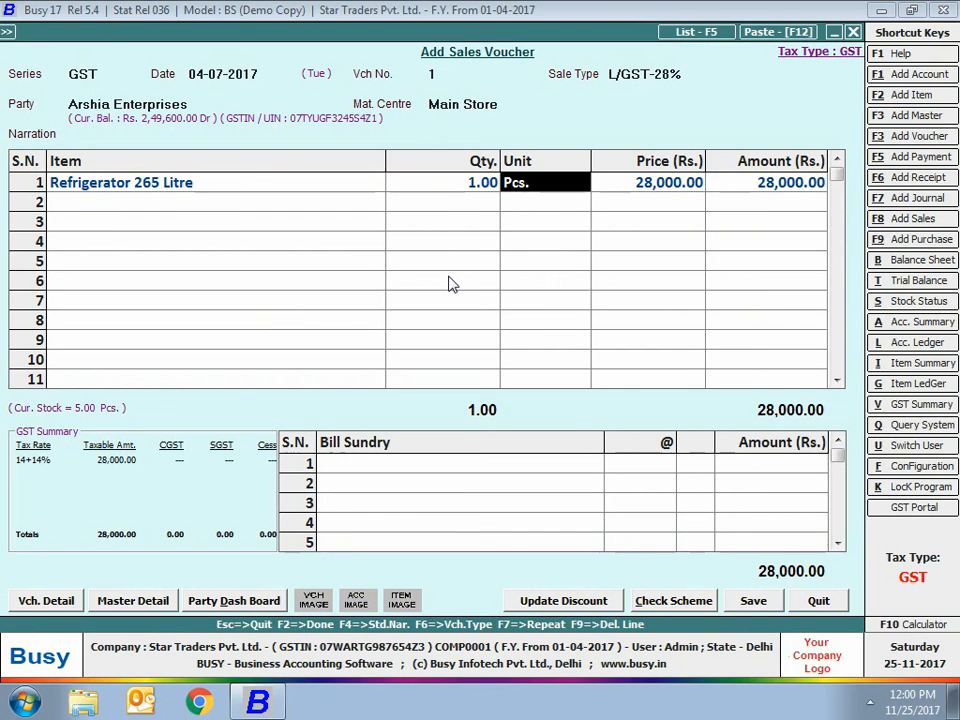
key("Return")
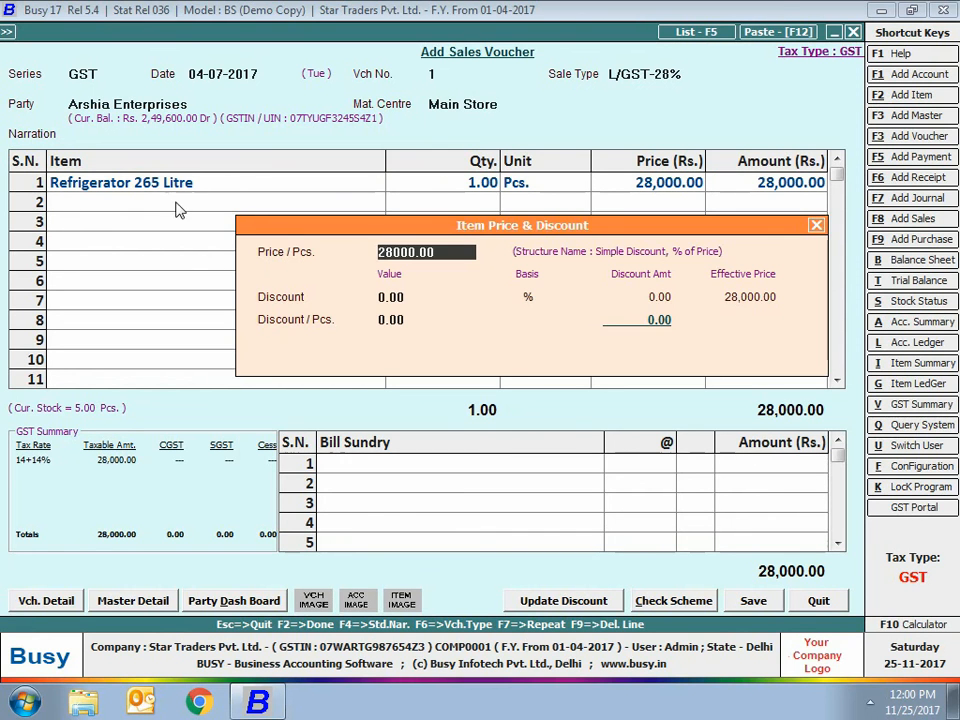
key("Return")
type("1")
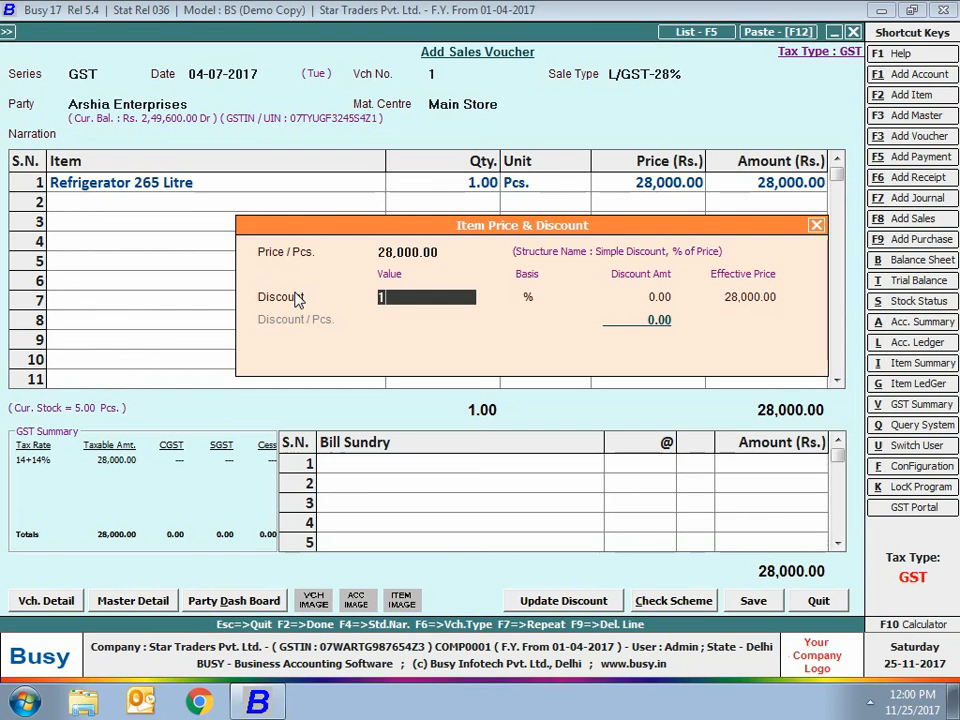
key("Return")
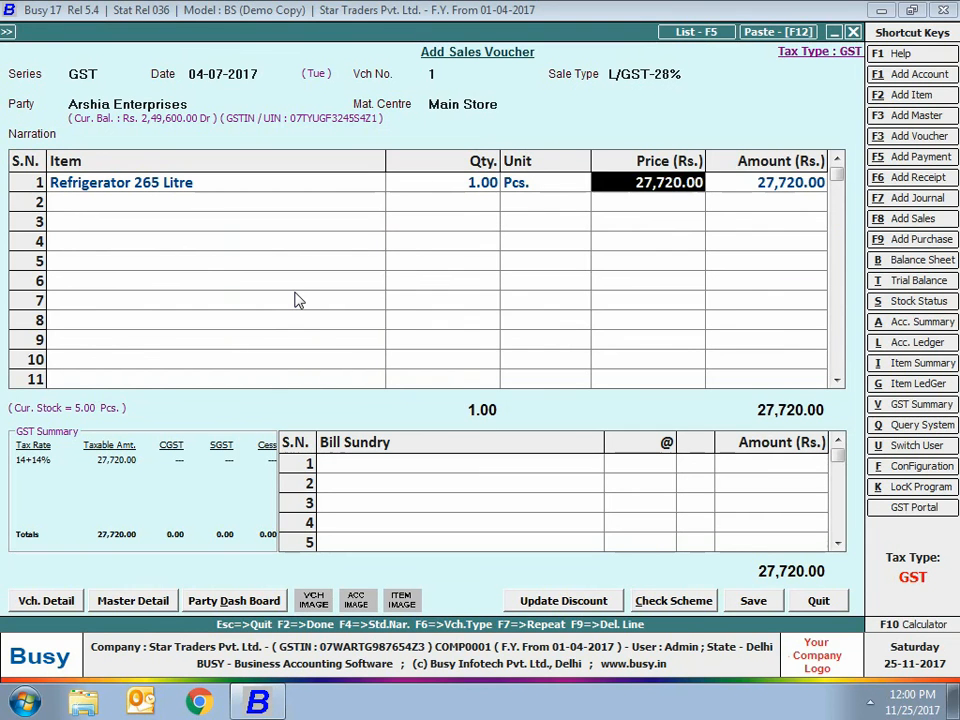
Finish the item entry and add the CGST and SGST bill sundries at 14% each.
key("Return")
key("Return")
type("cgst")
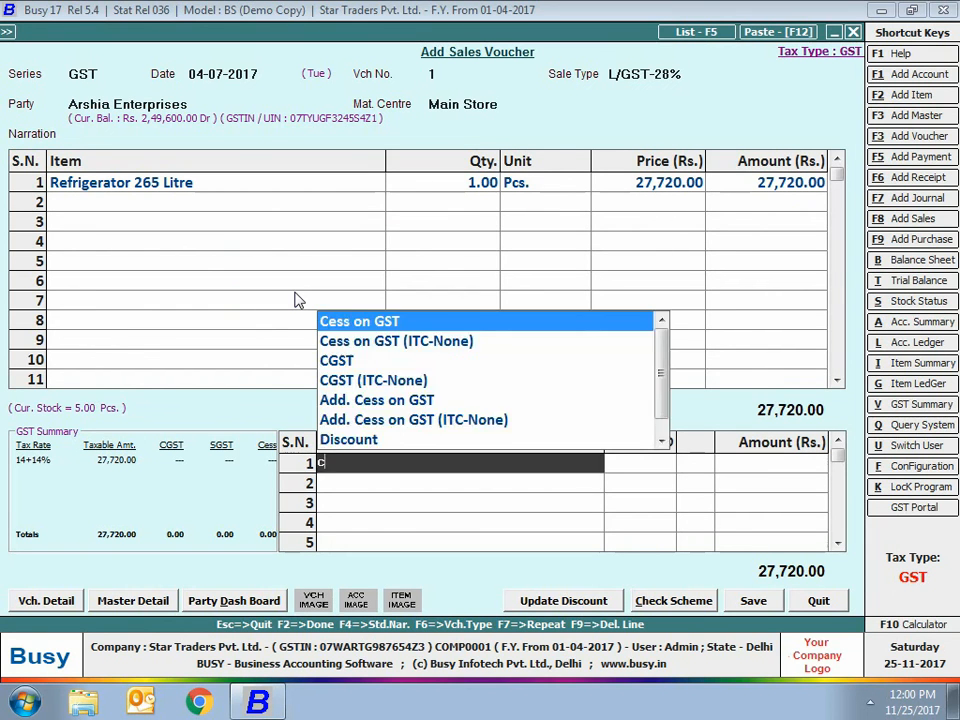
key("Return")
key("Return")
key("Return")
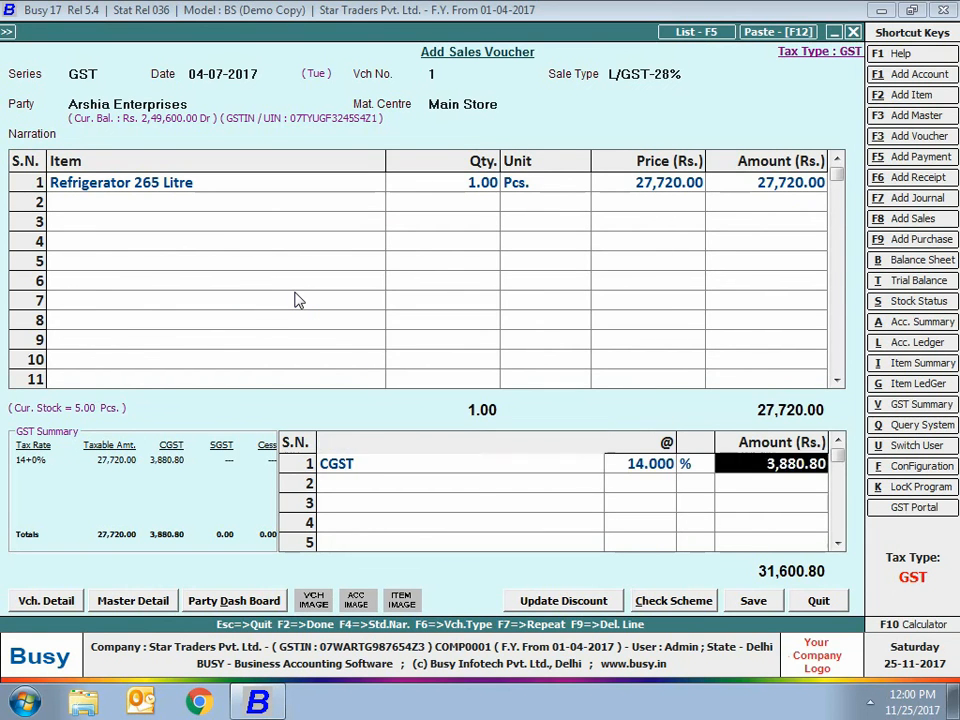
type("sgst")
key("Return")
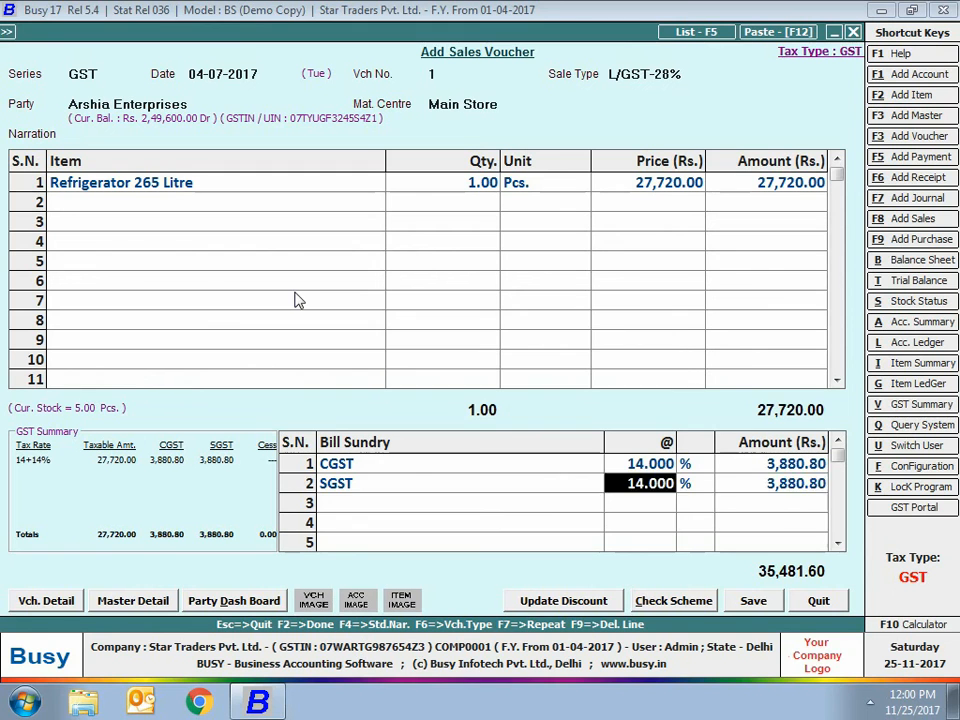
key("Return")
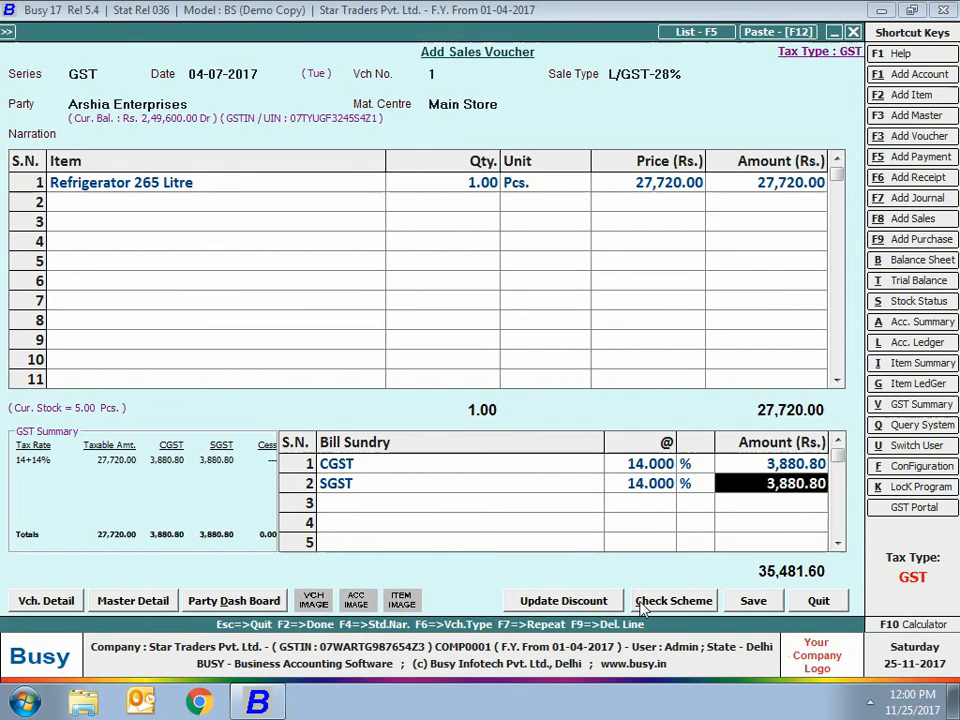
Save the voucher with a rounding-off bill sundry, settling 482 in cash and 35,000 through HDFC Bank on Credit Card Machine1.
left_click(748, 602)
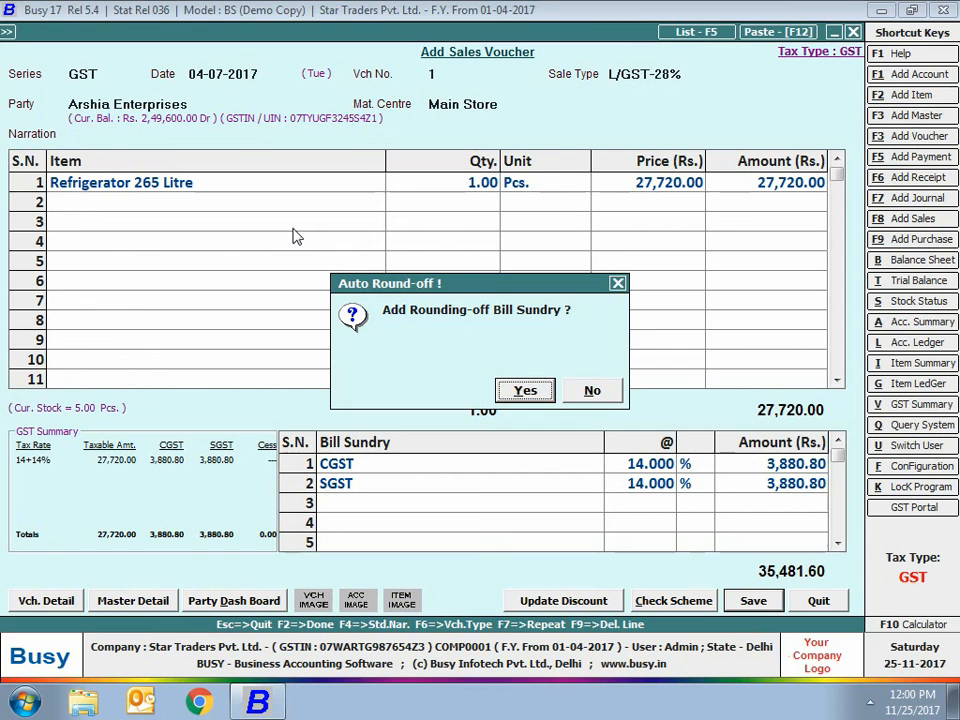
left_click(521, 390)
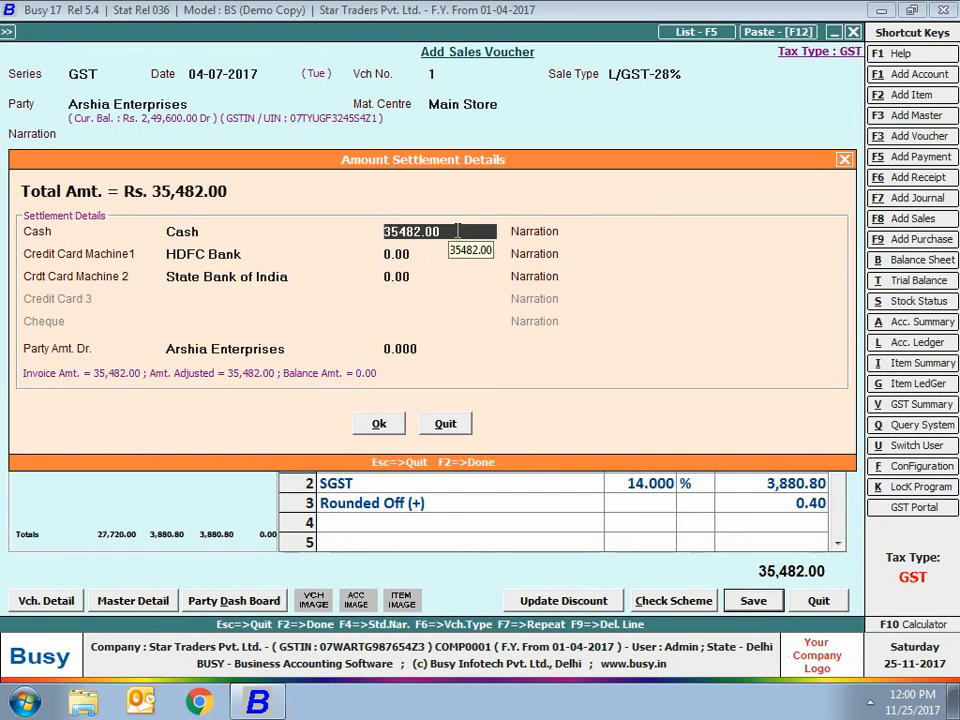
type("482")
key("Return")
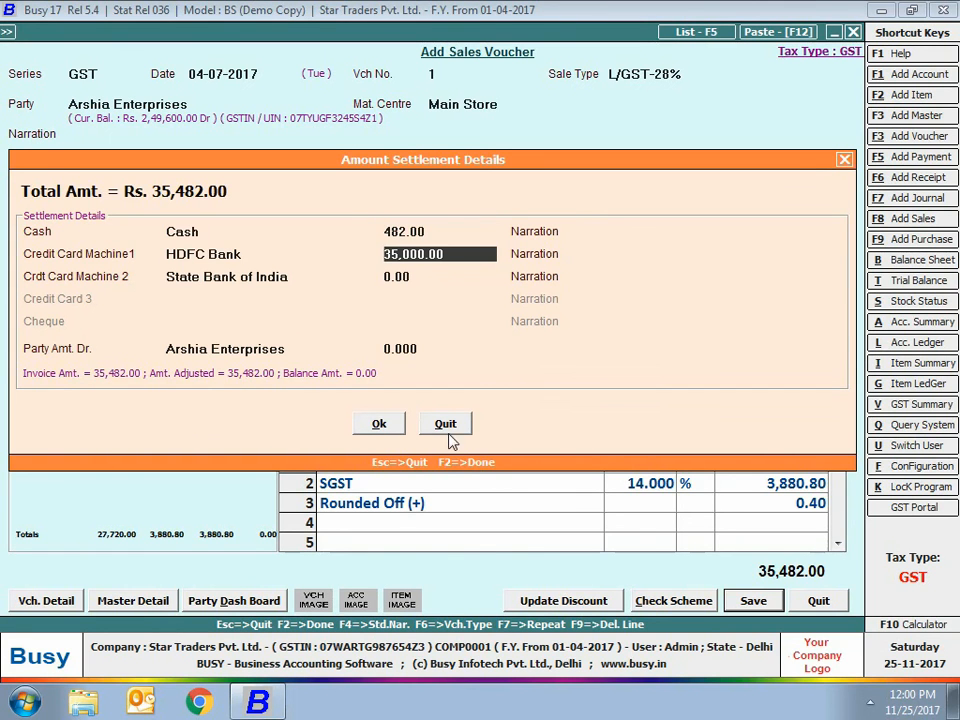
left_click(379, 425)
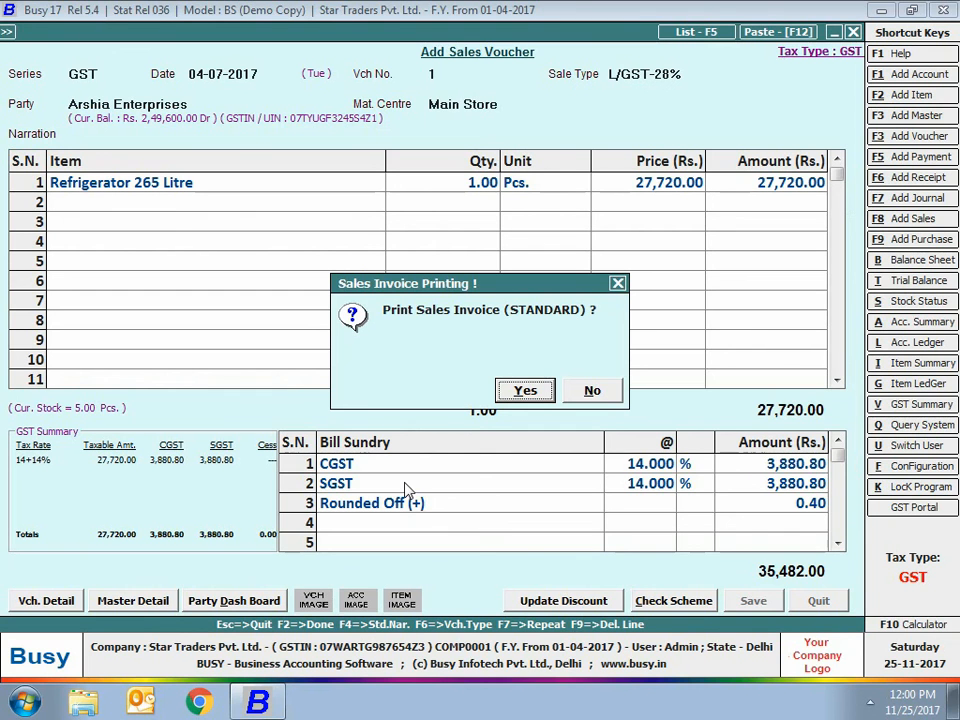
Preview the standard sales invoice and check its optional fields, item description, discount, taxes and settlement details.
left_click(505, 396)
key("Return")
key("Return")
key("Right")
key("Return")
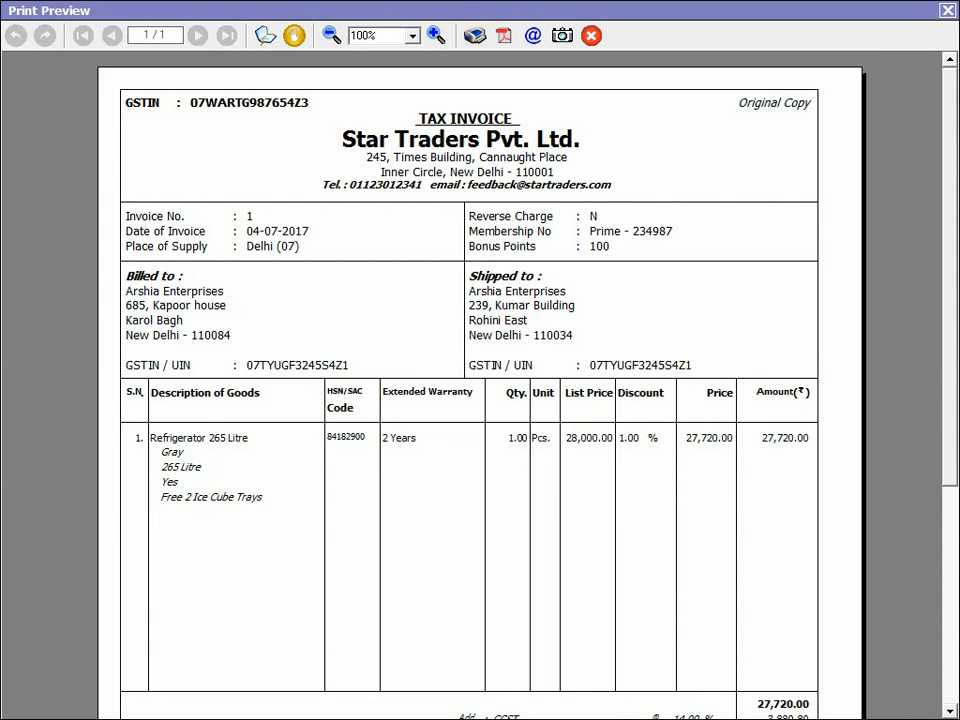
scroll(945, 245, "down", 5)
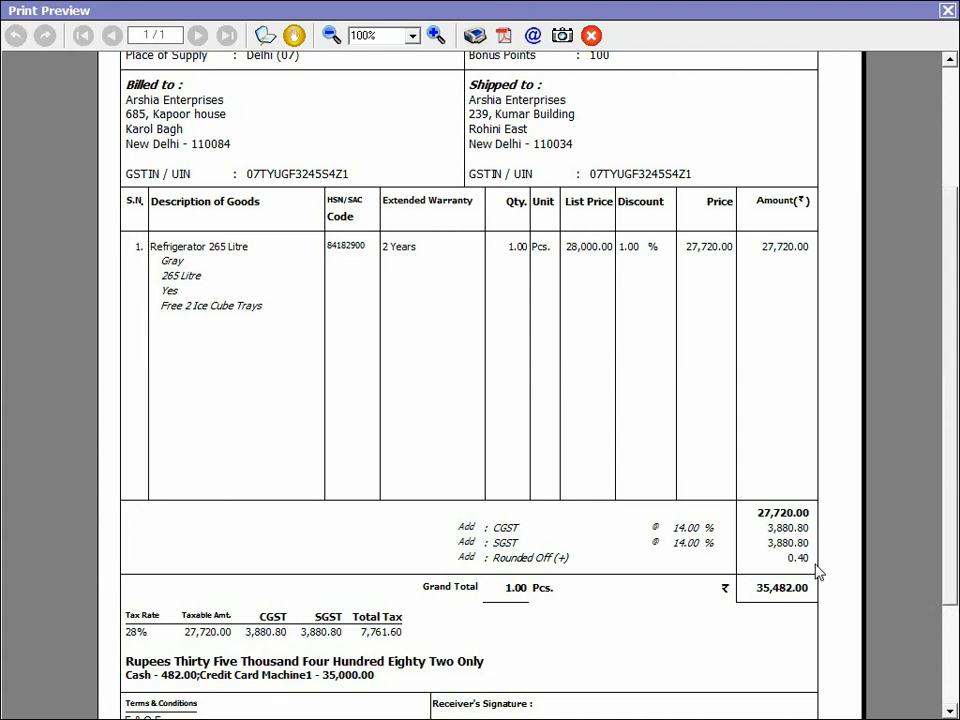
scroll(949, 420, "down", 3)
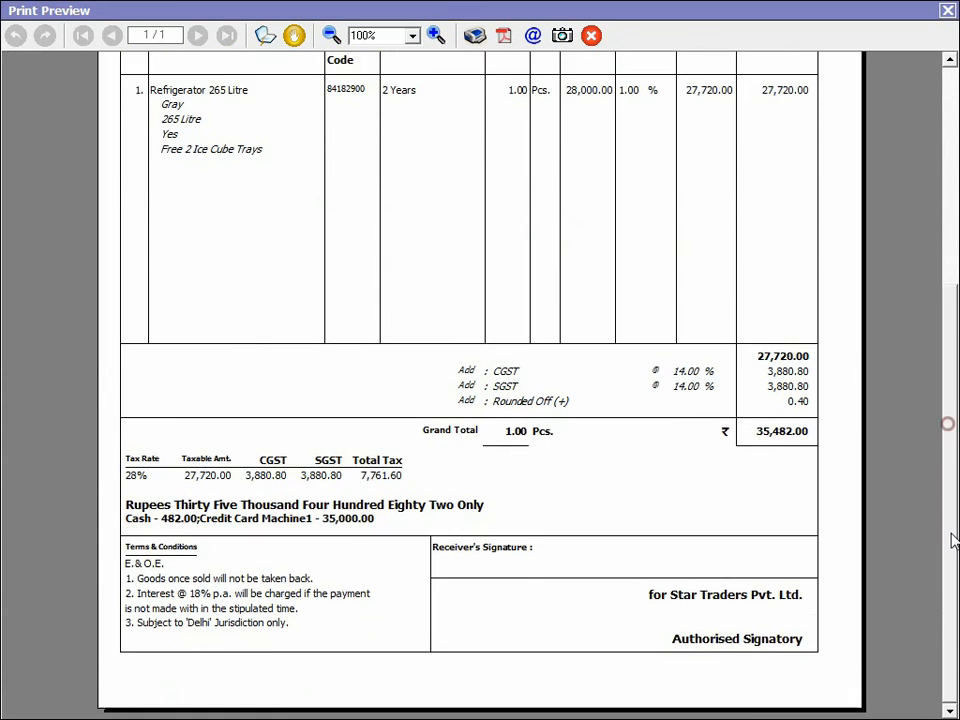
scroll(949, 403, "up", 5)
key("Escape")
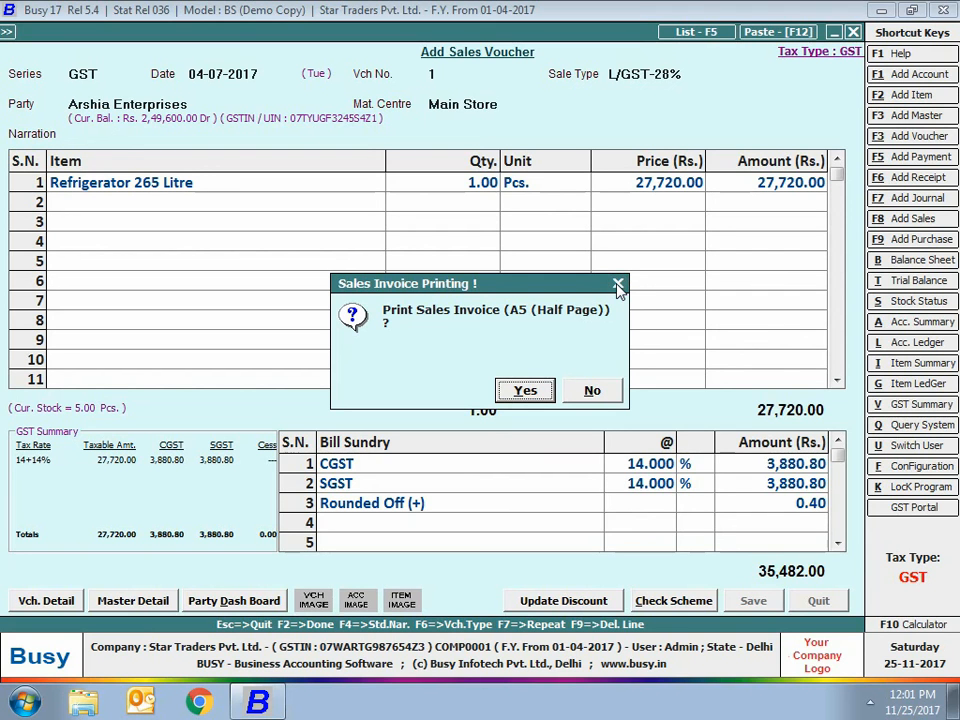
Skip printing the A5 half-page invoice, inventory voucher and accounts voucher, and leave sales voucher entry.
left_click(618, 286)
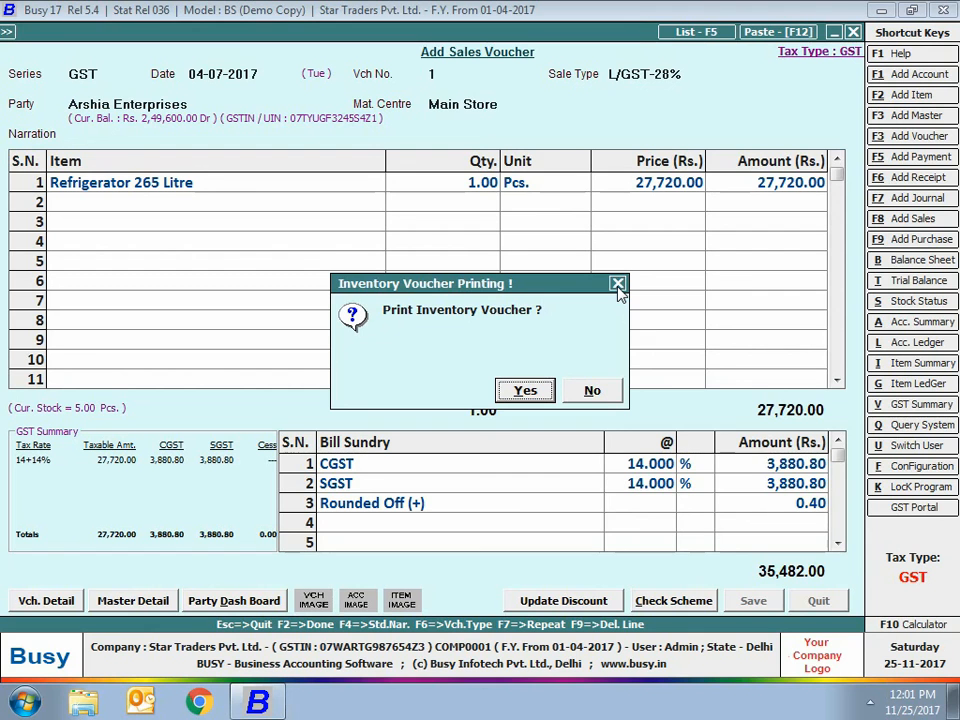
left_click(618, 286)
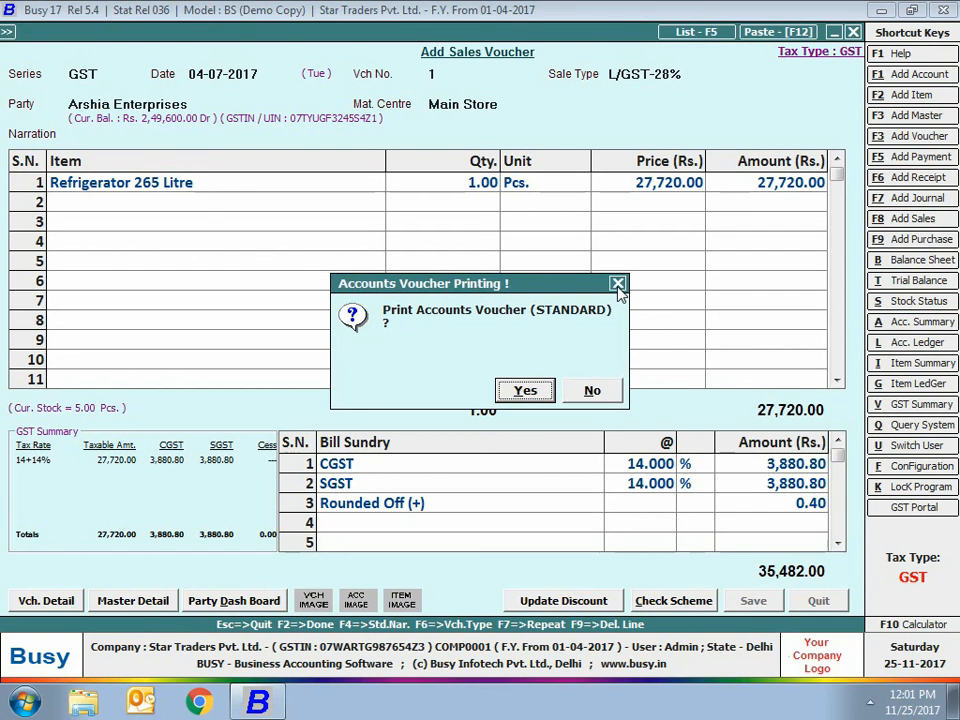
left_click(618, 286)
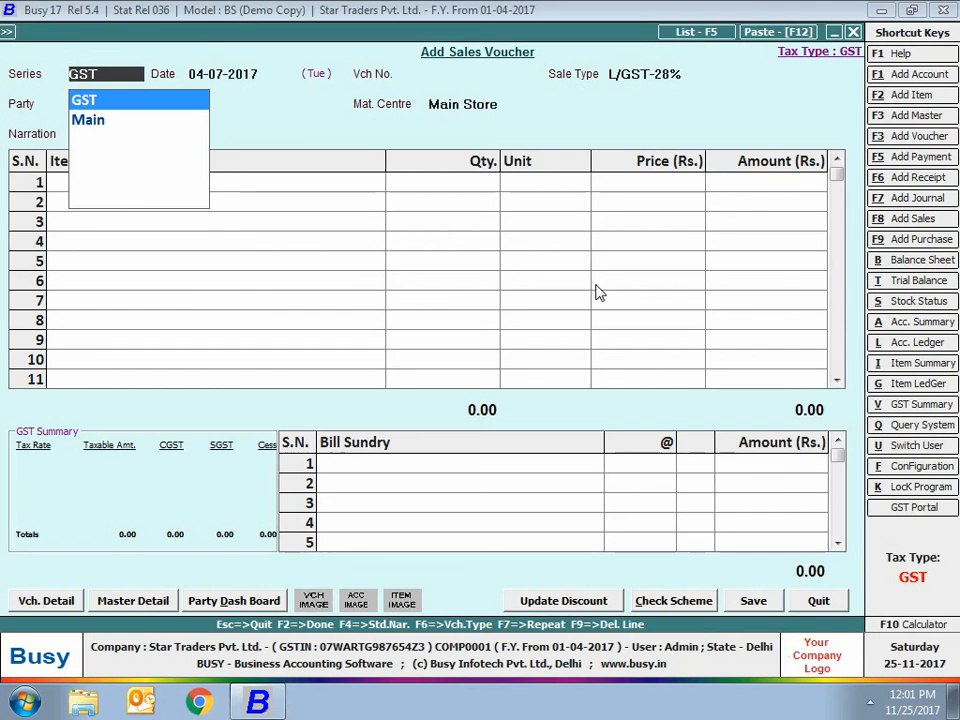
key("Escape")
key("Escape")
key("Escape")
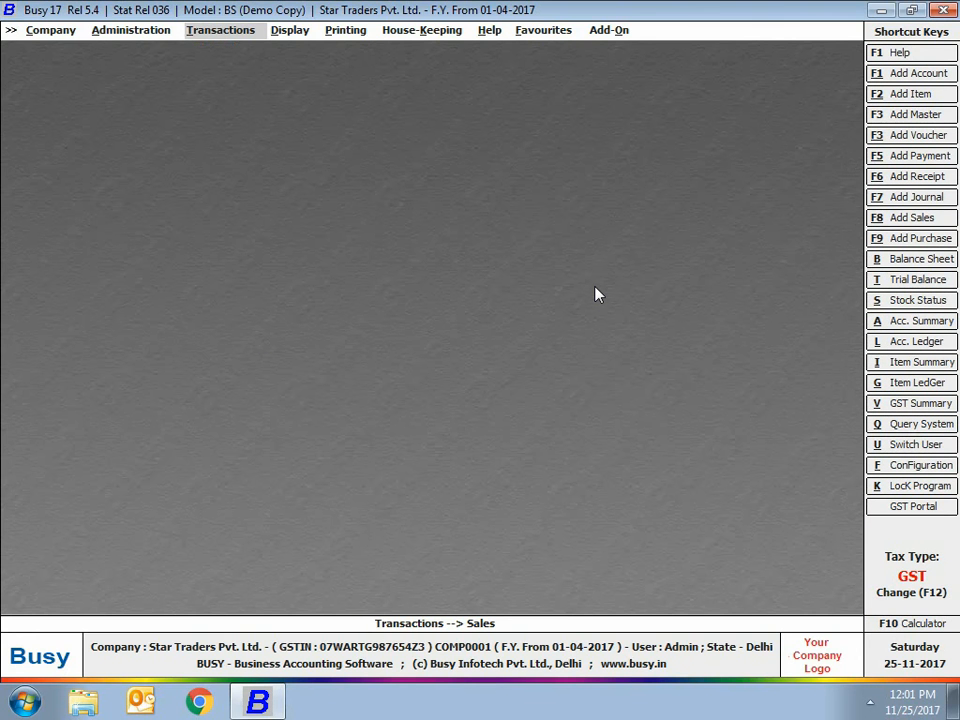